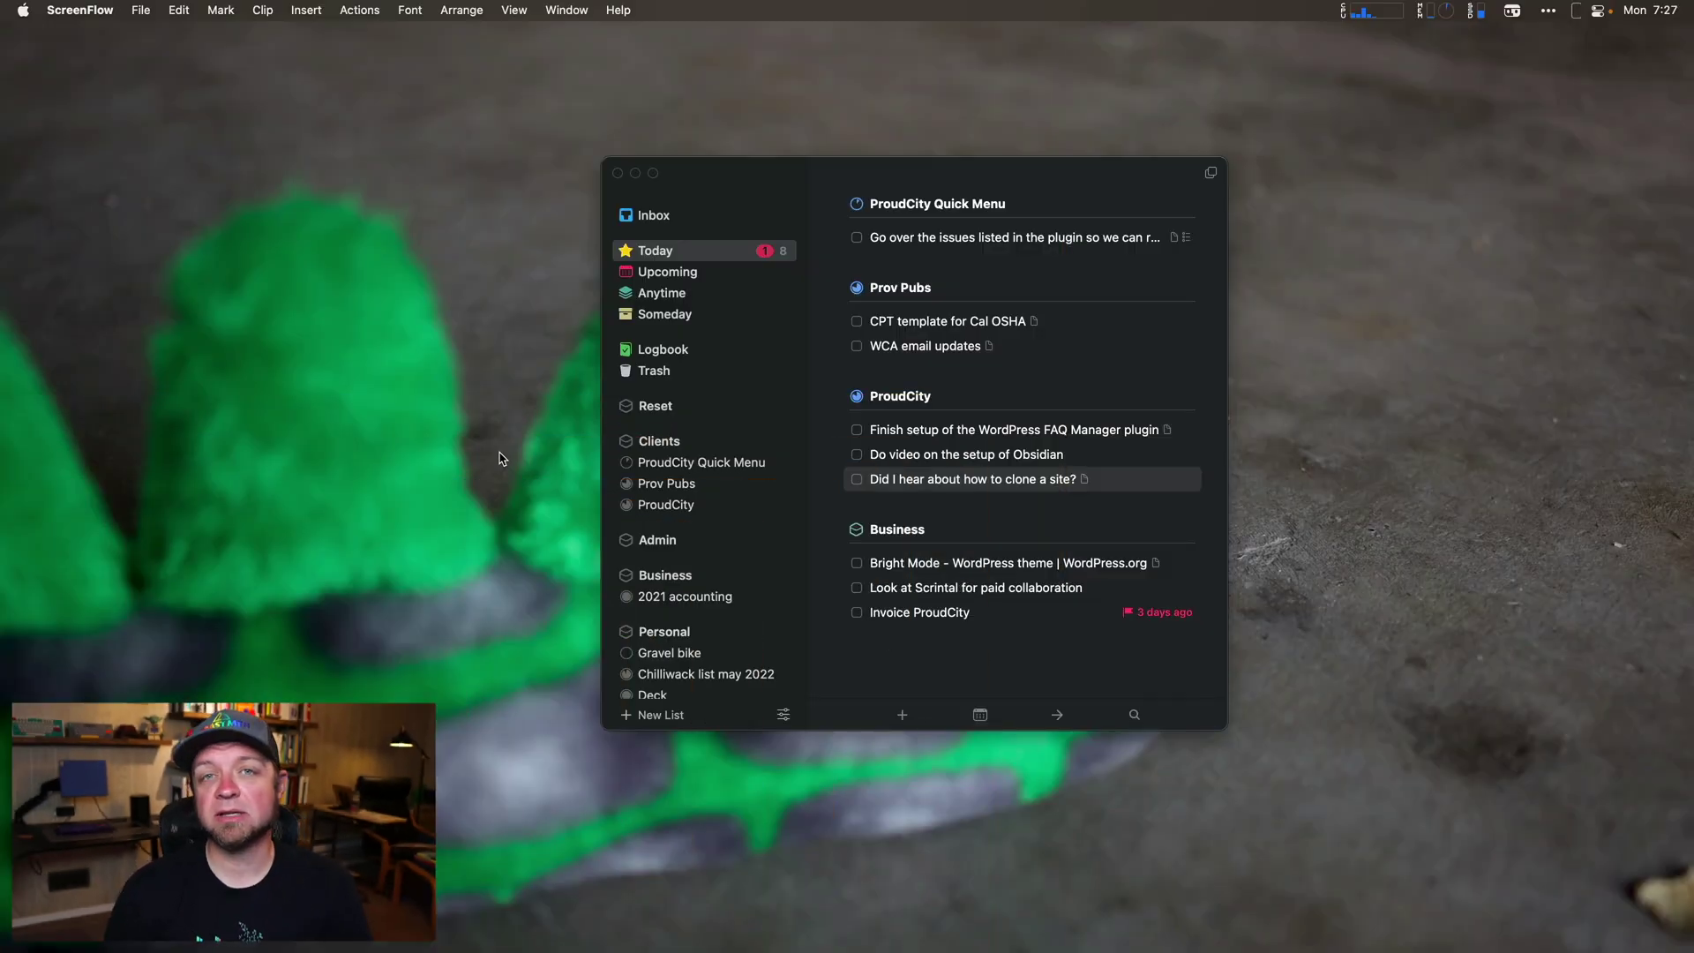
# - Add a new Today to-do titled 'Check email for updates on issues'
pyautogui.scroll(3, 900, 473)
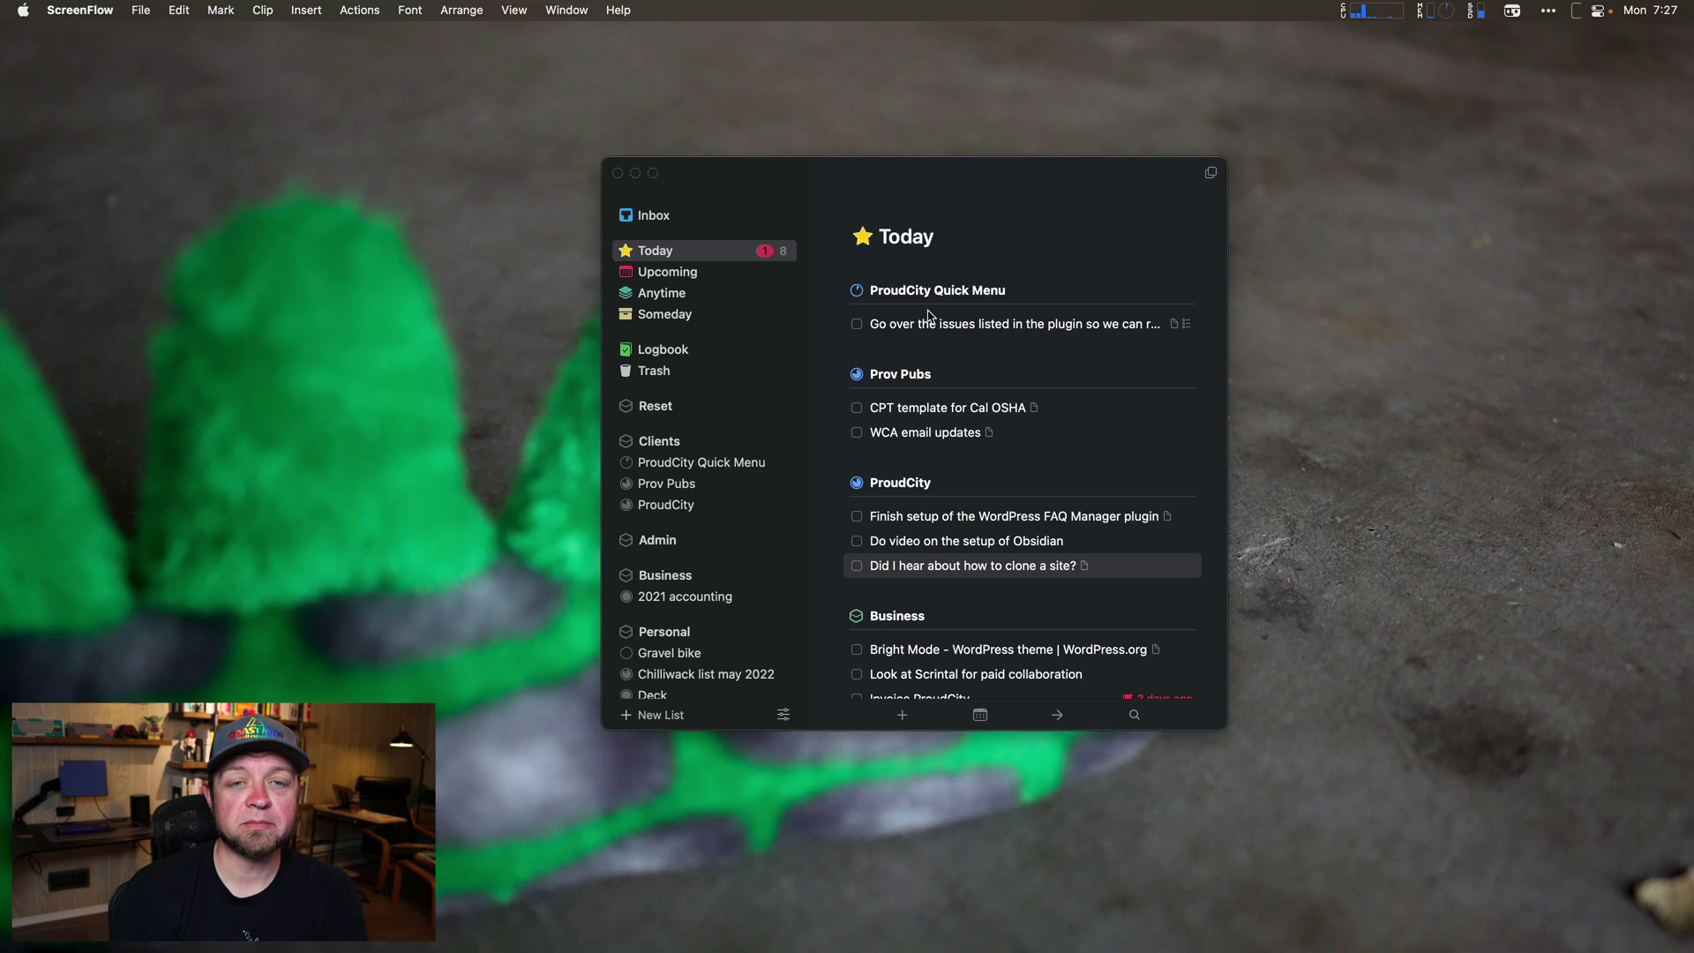
pyautogui.scroll(-1, 953, 324)
pyautogui.scroll(-2, 952, 325)
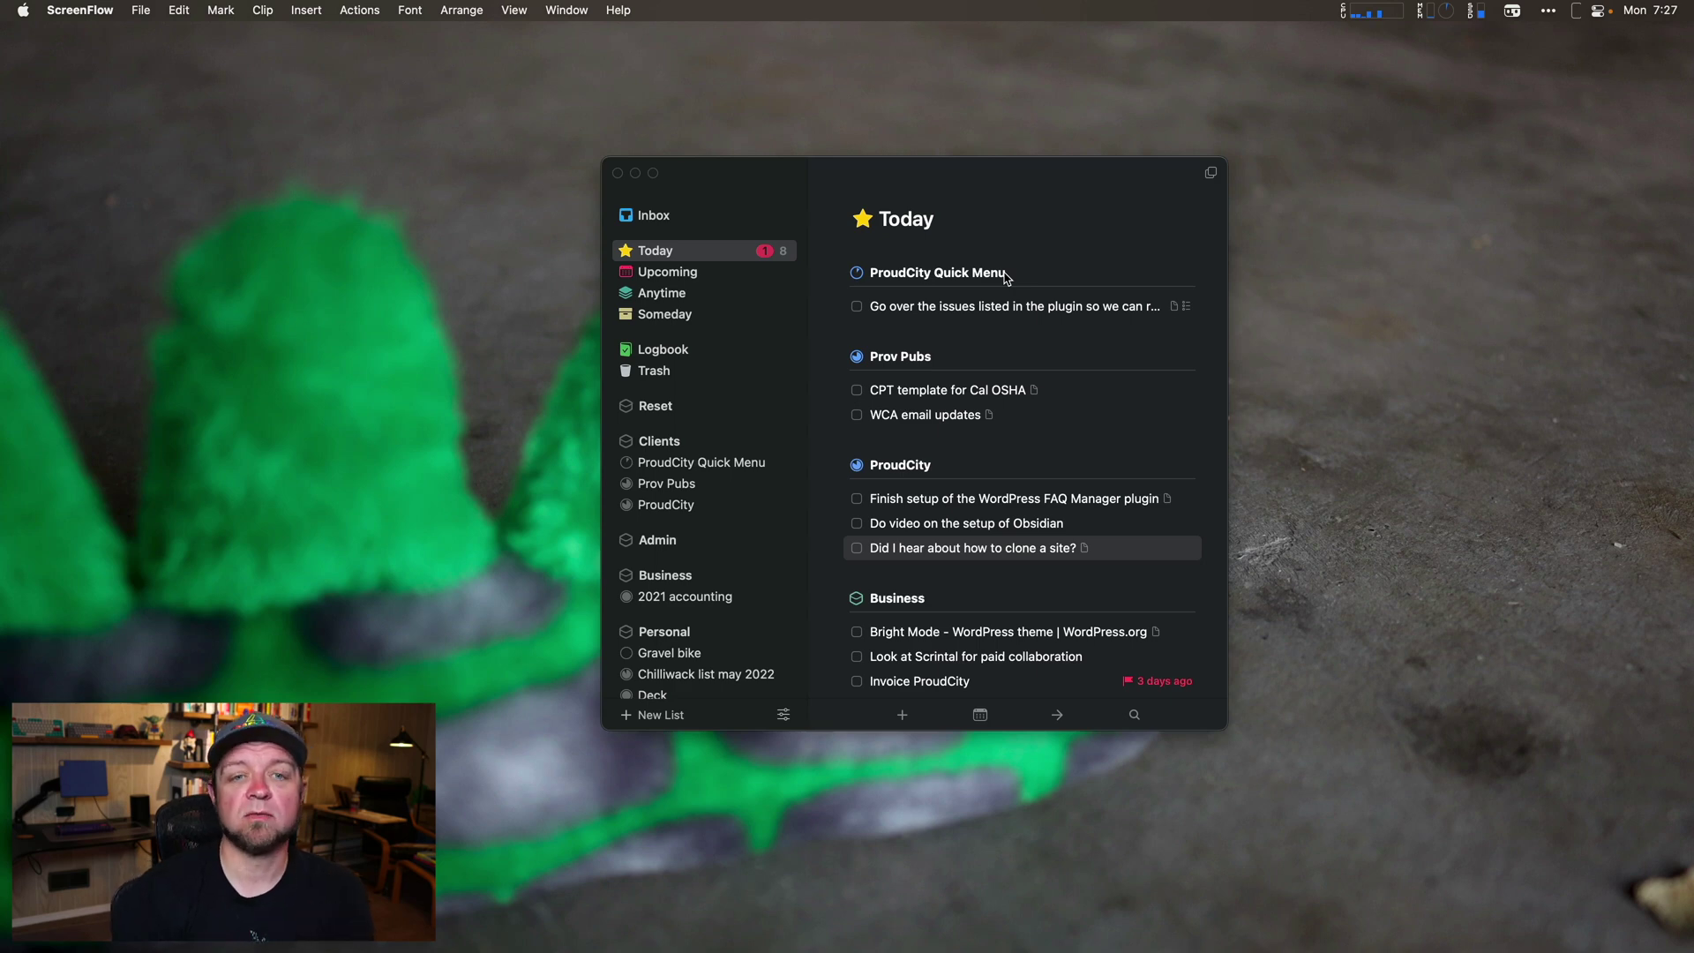
pyautogui.scroll(-2, 1002, 315)
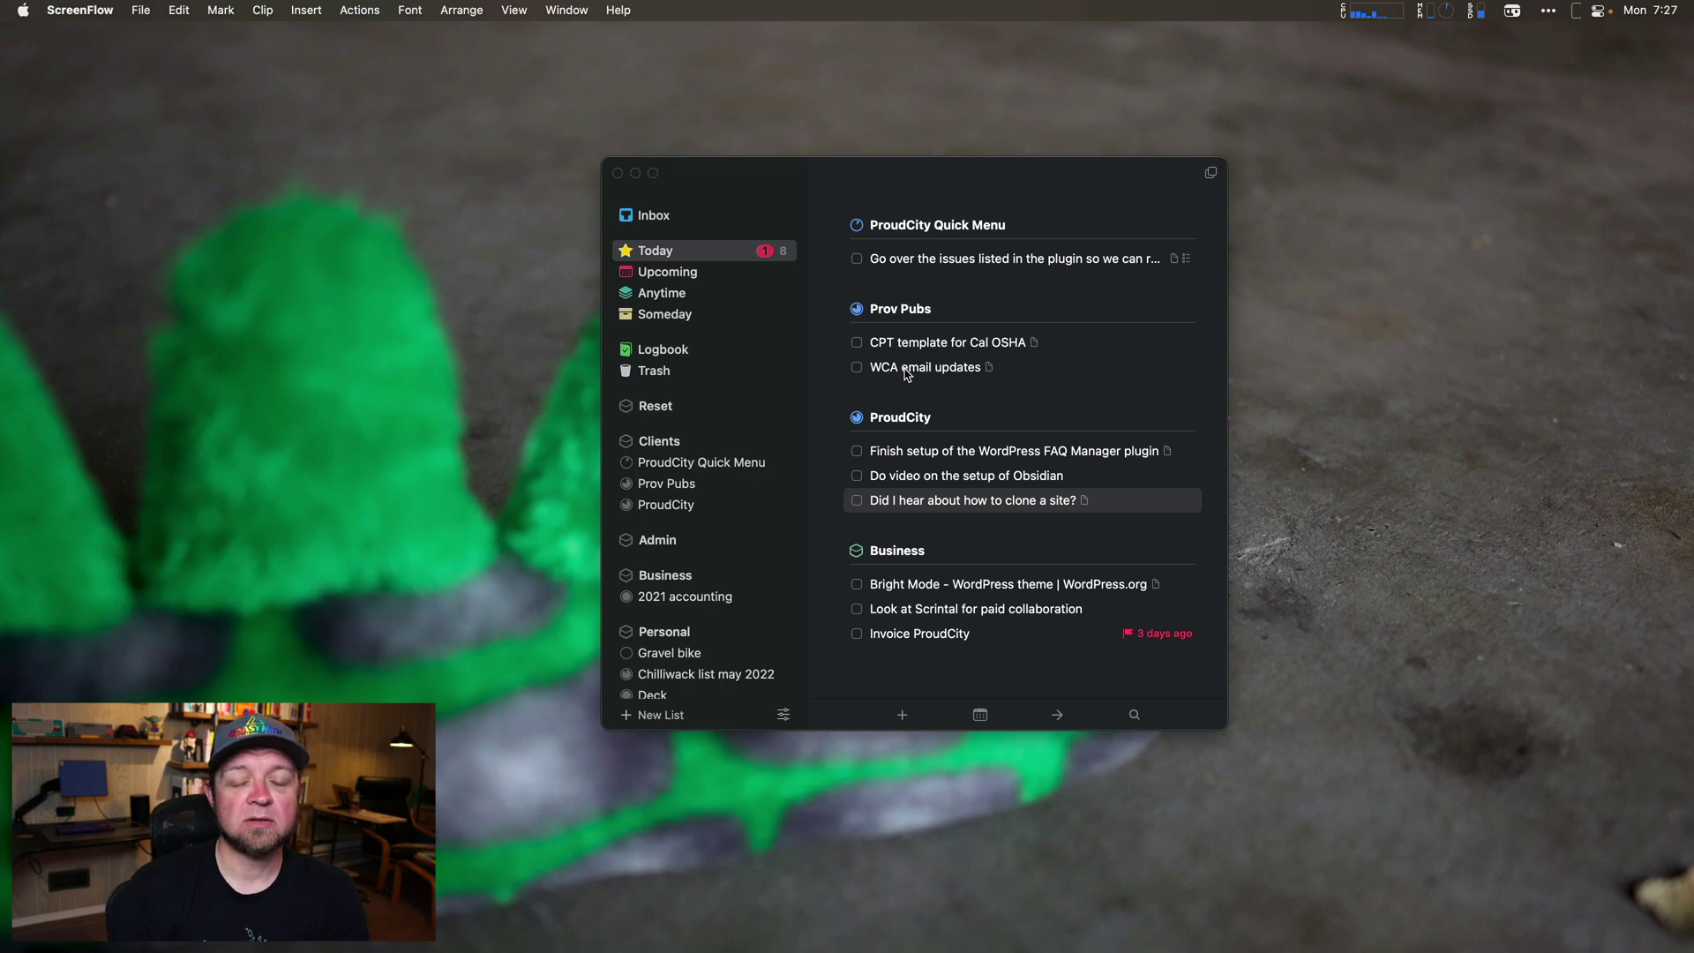
pyautogui.click(899, 721)
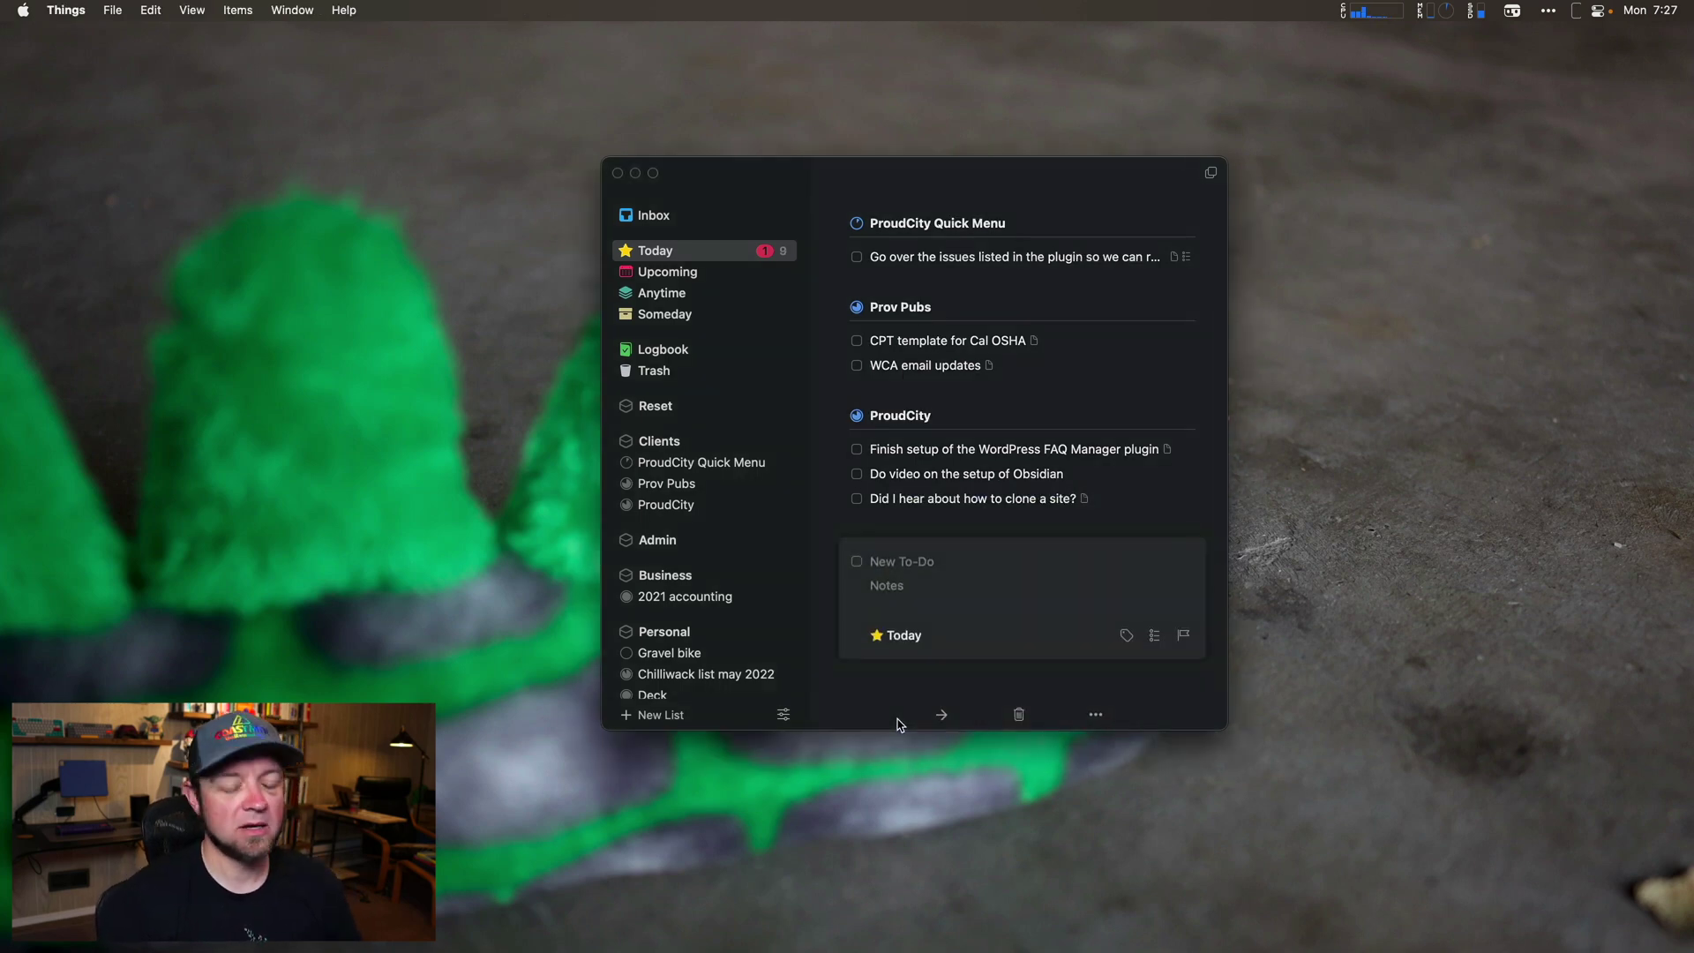
pyautogui.write('Check email for updates on issues')
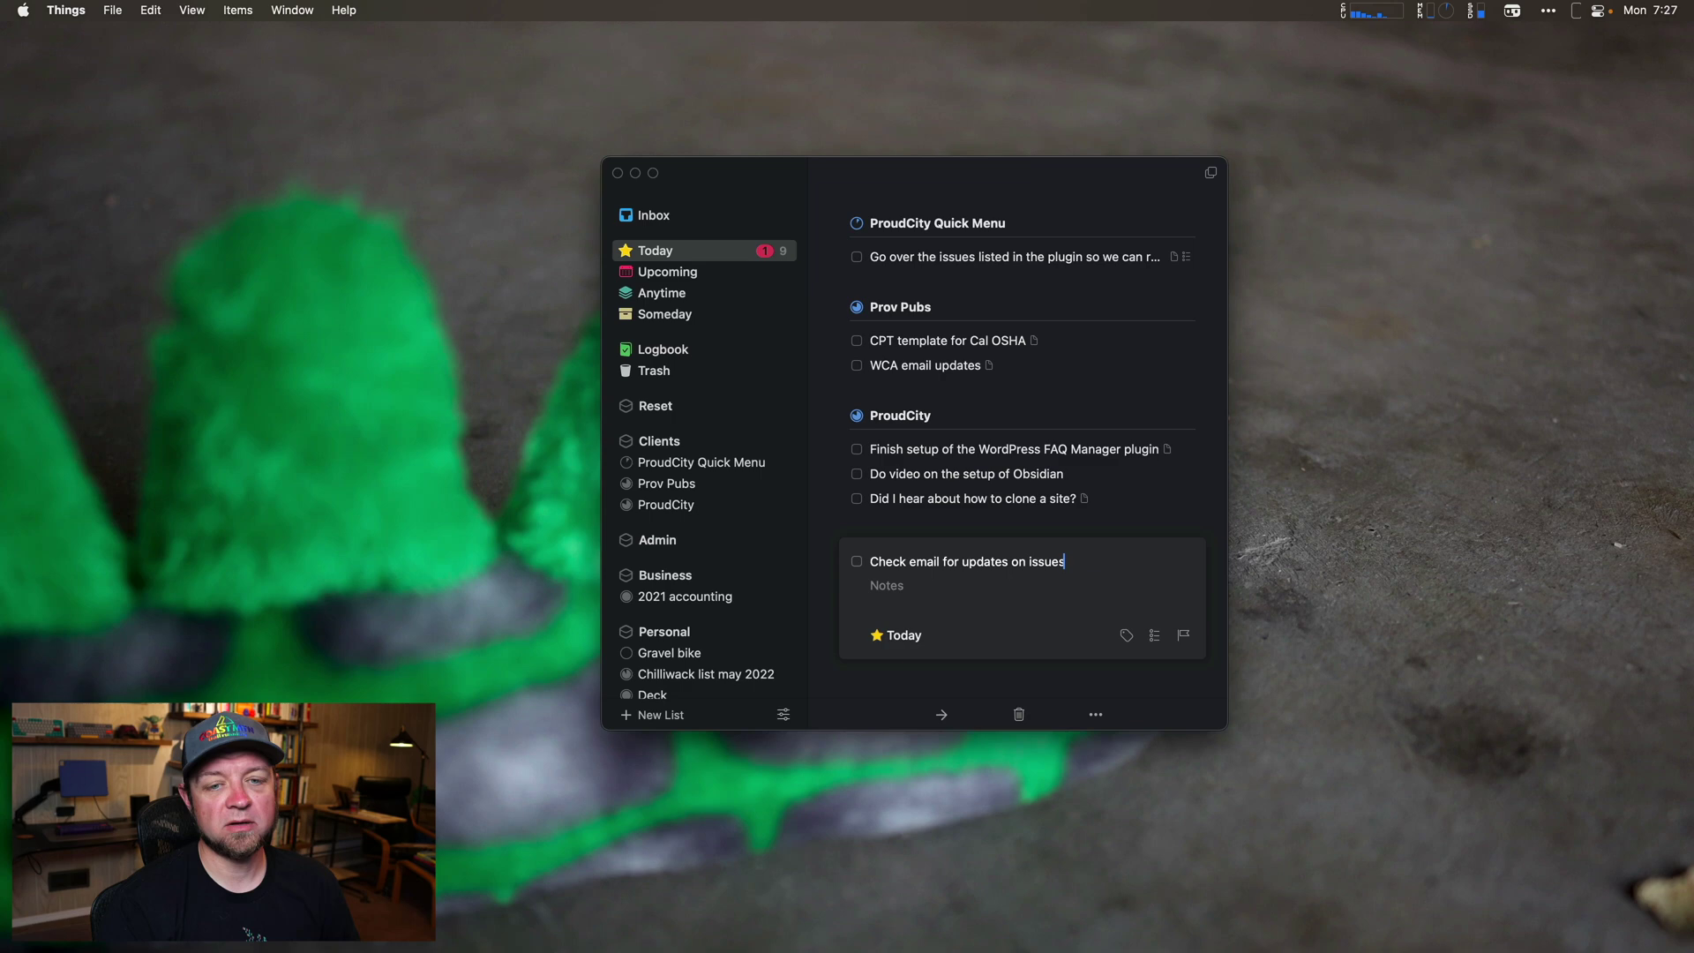
# - Move the new to-do into Prov Pubs with a deadline of today, Mon, Aug 1
pyautogui.press('super+shift+m')
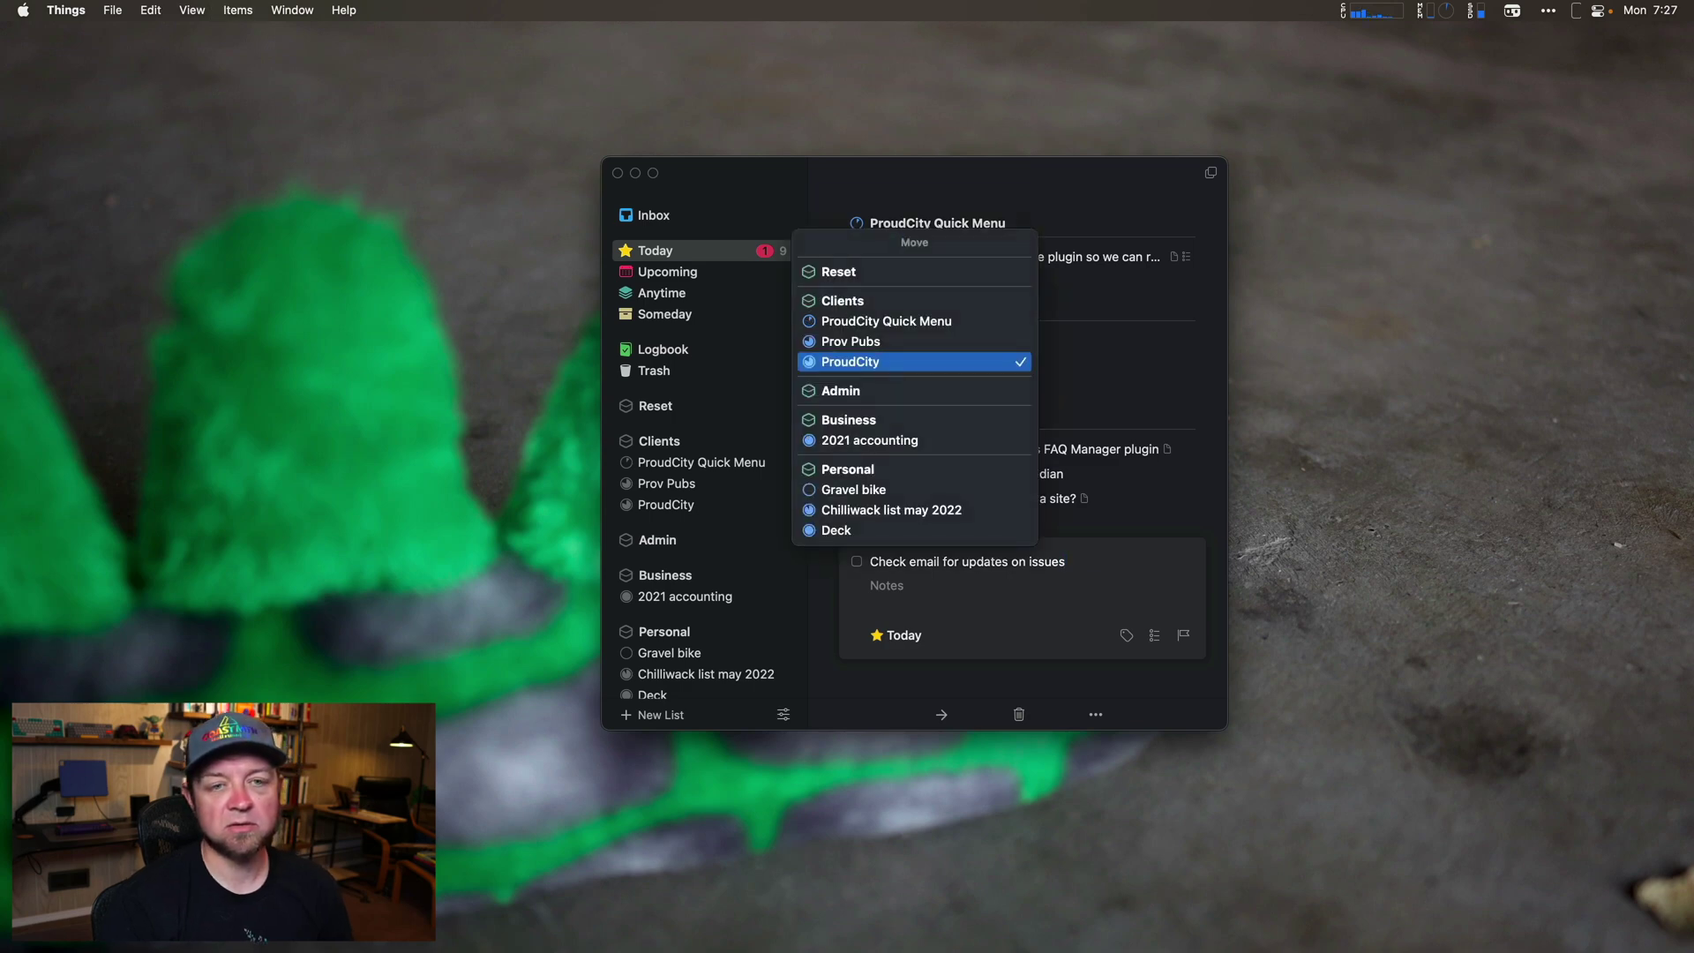
pyautogui.write('prov')
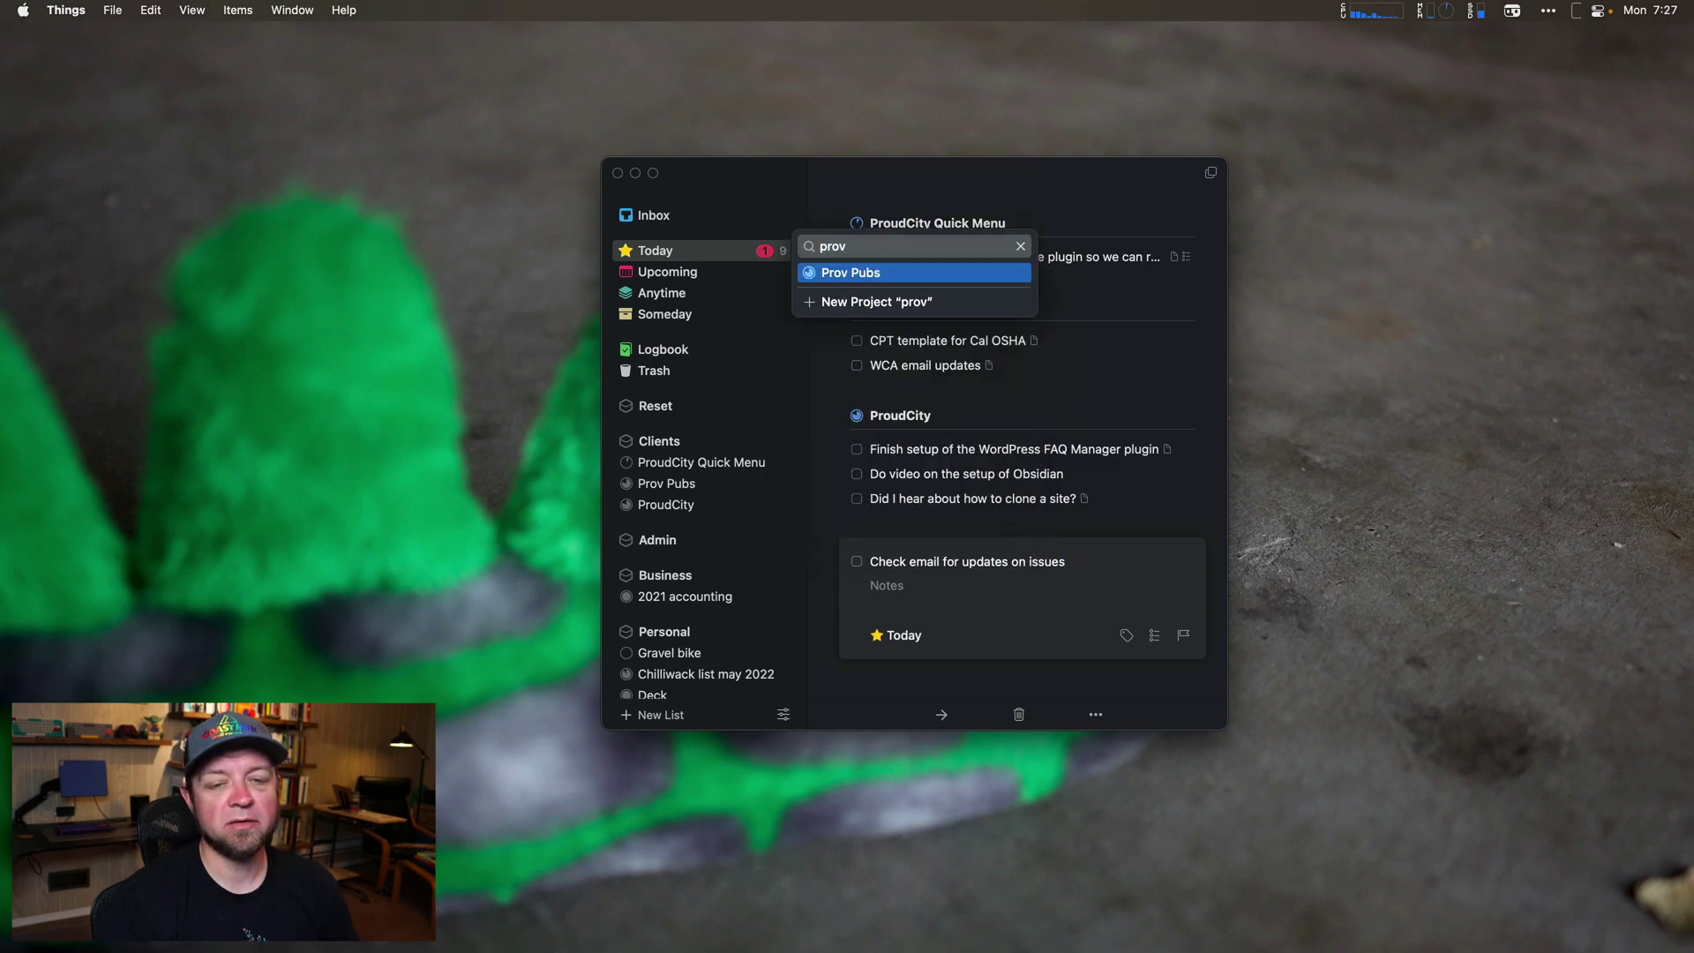
pyautogui.press('Return')
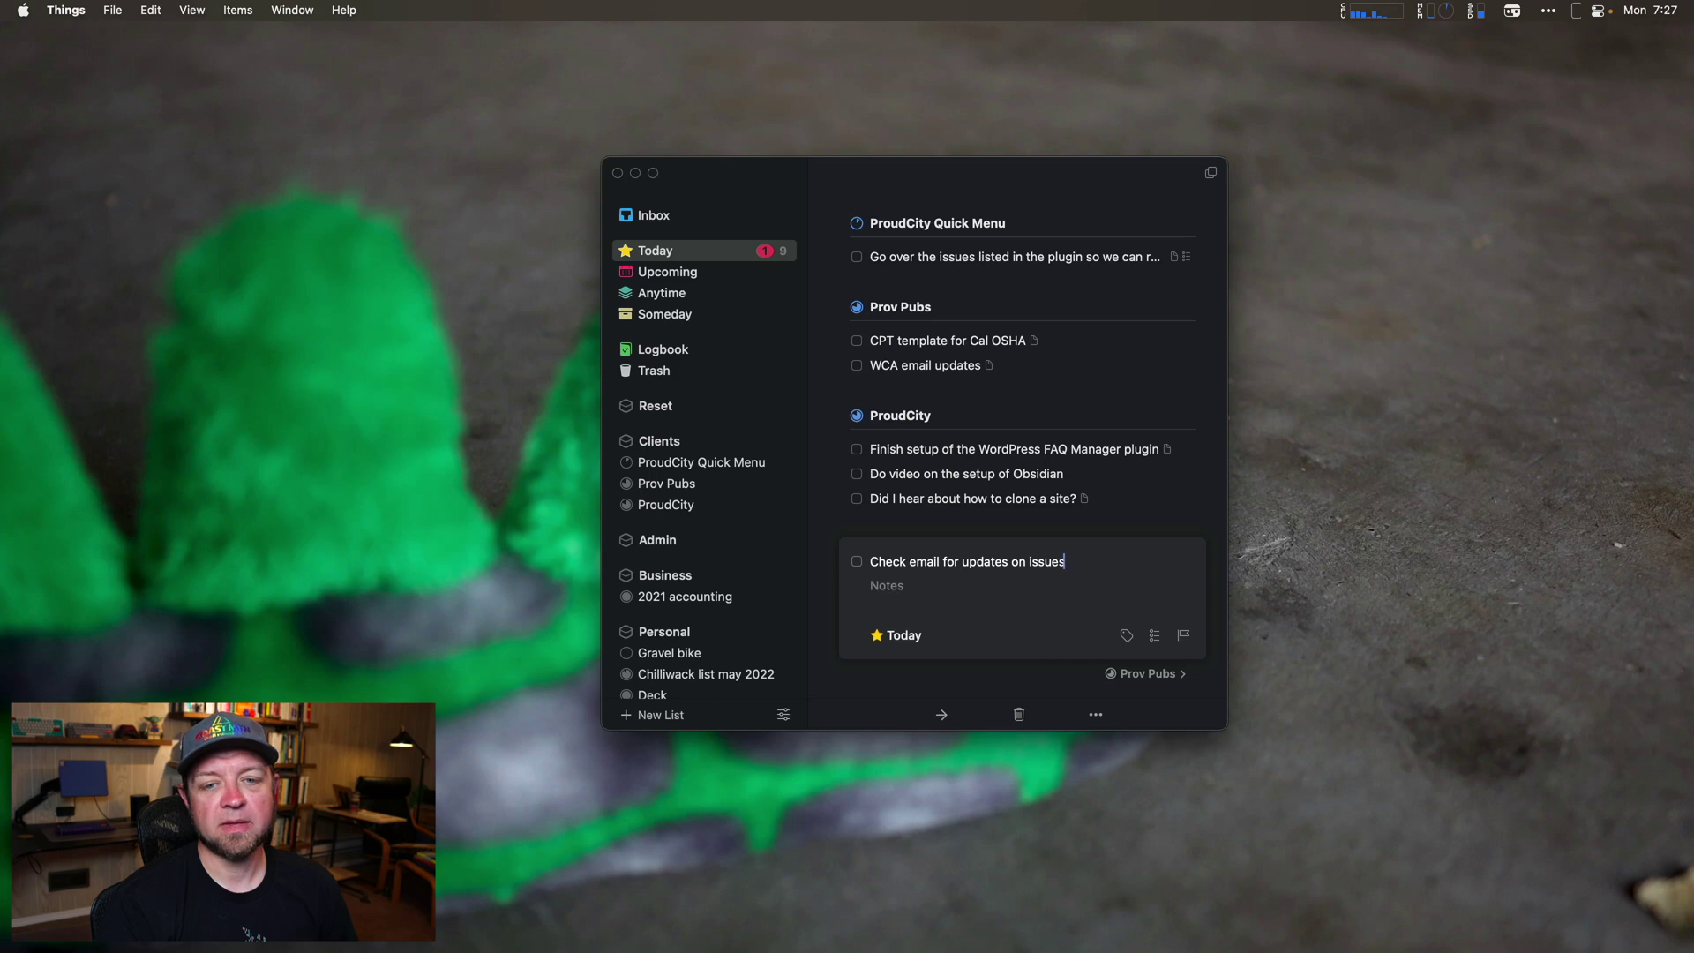
pyautogui.click(1183, 635)
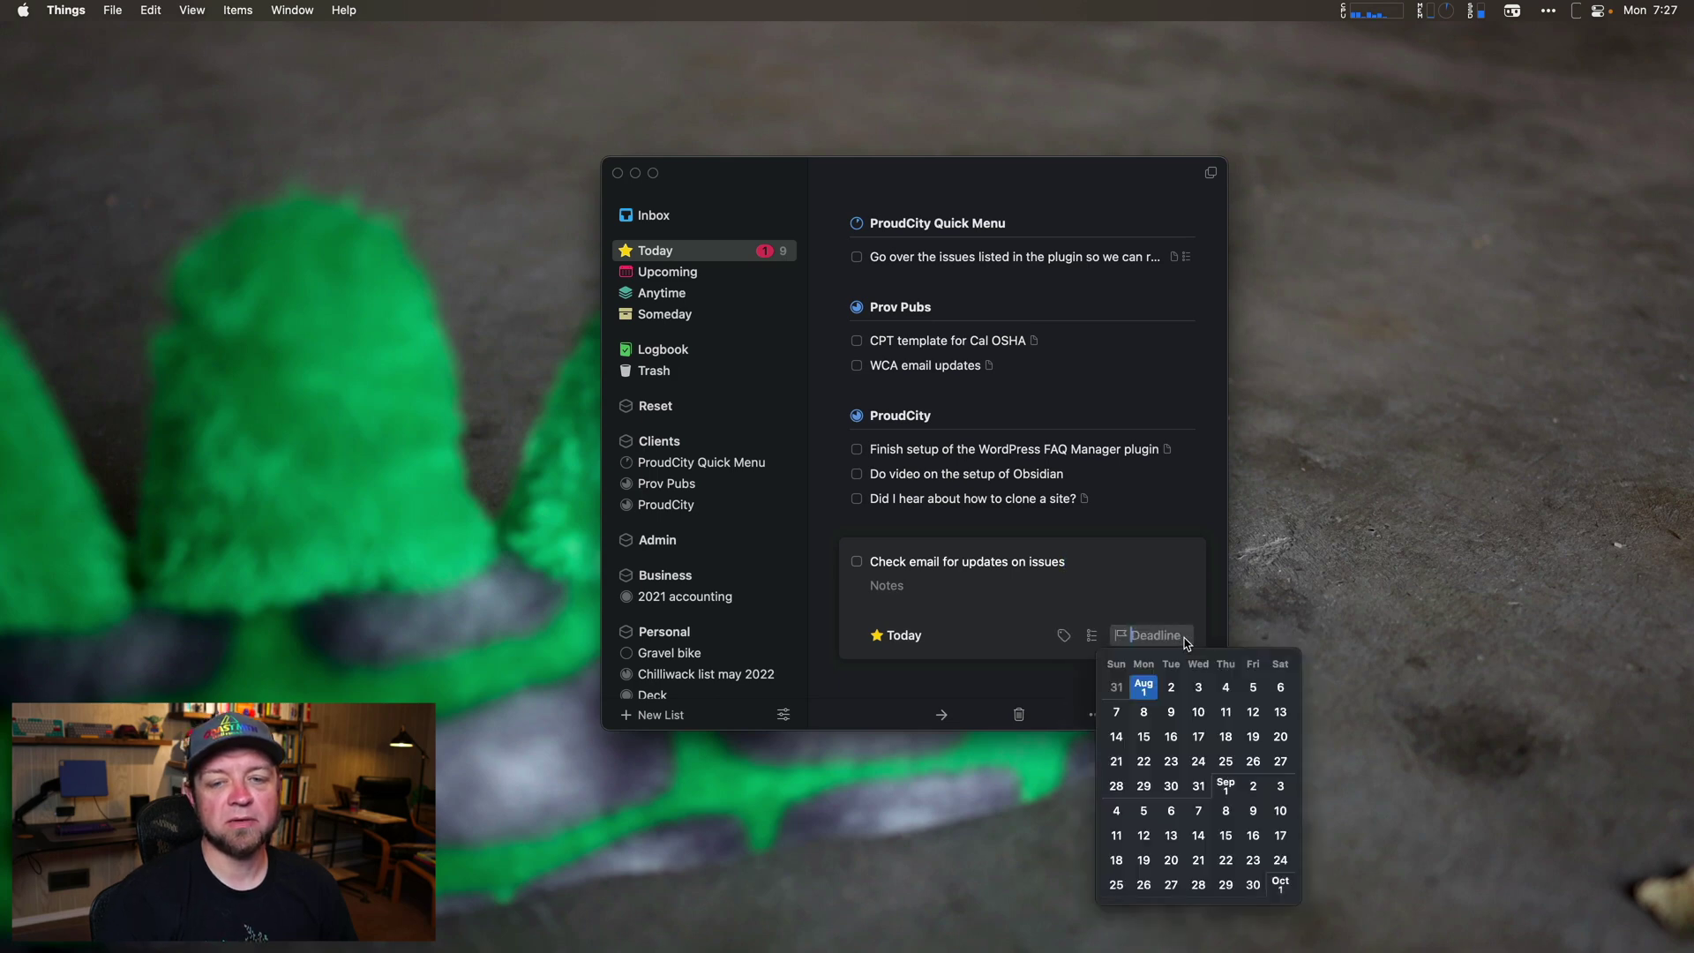
pyautogui.click(1143, 687)
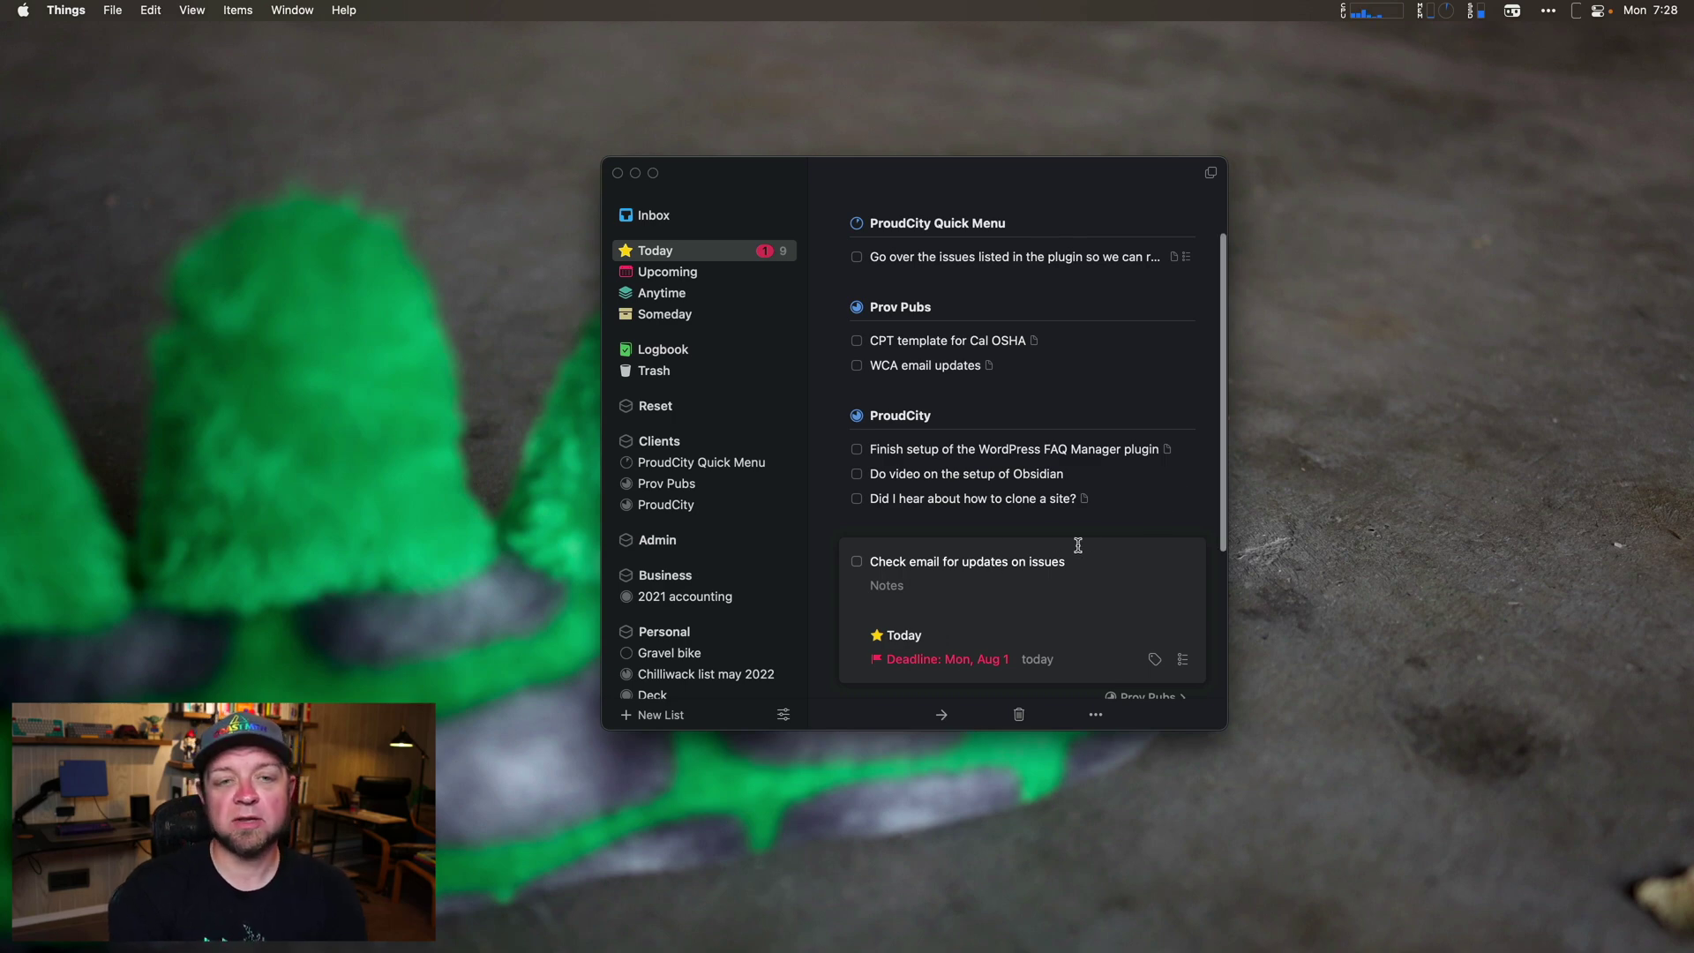
# - Defer 'CPT template for Cal OSHA' to next Monday, Aug 8, removing it from Today
pyautogui.click(1113, 344)
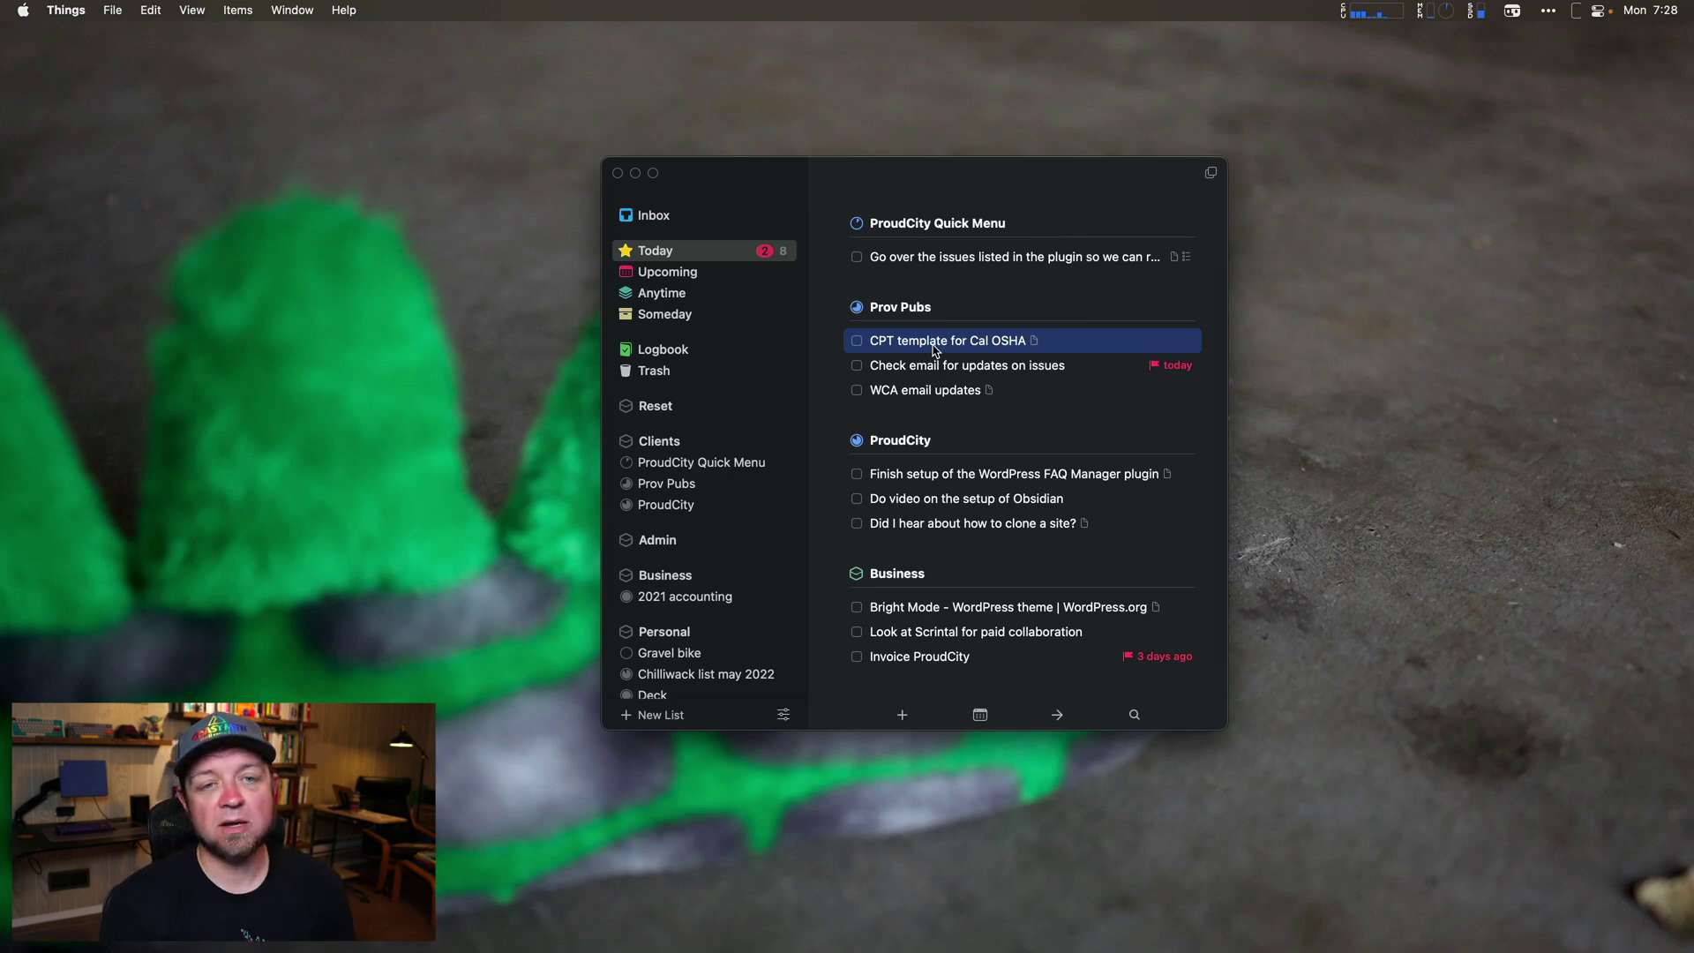
pyautogui.press('super+s')
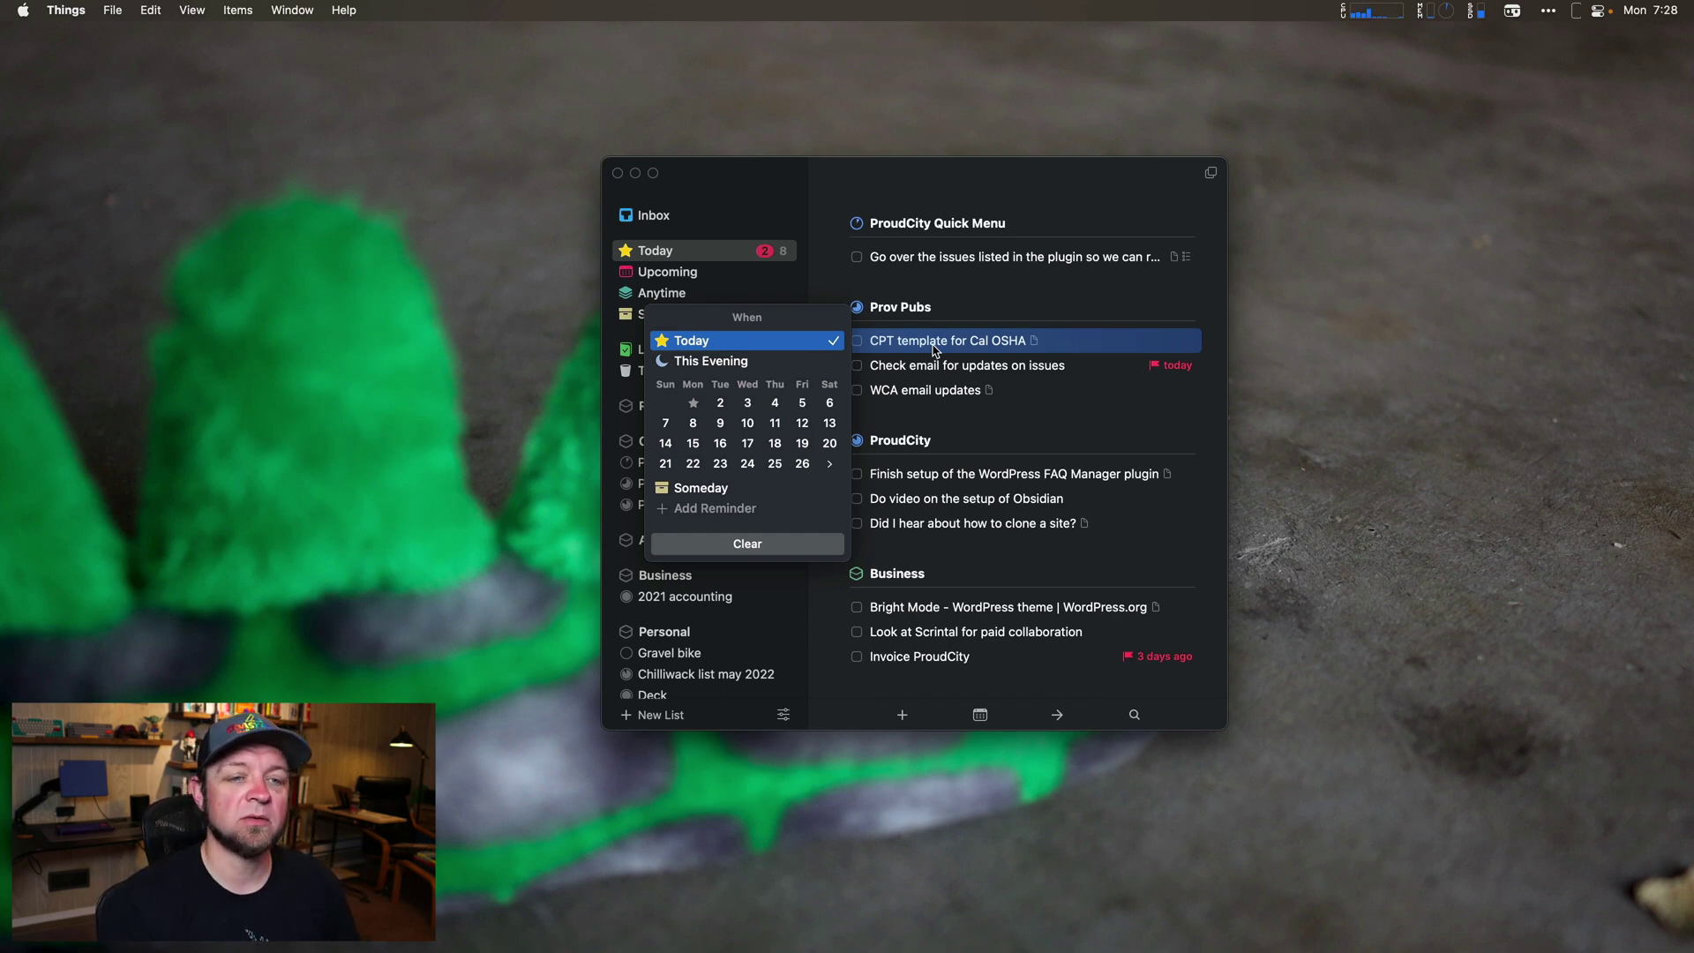
pyautogui.write('next monday')
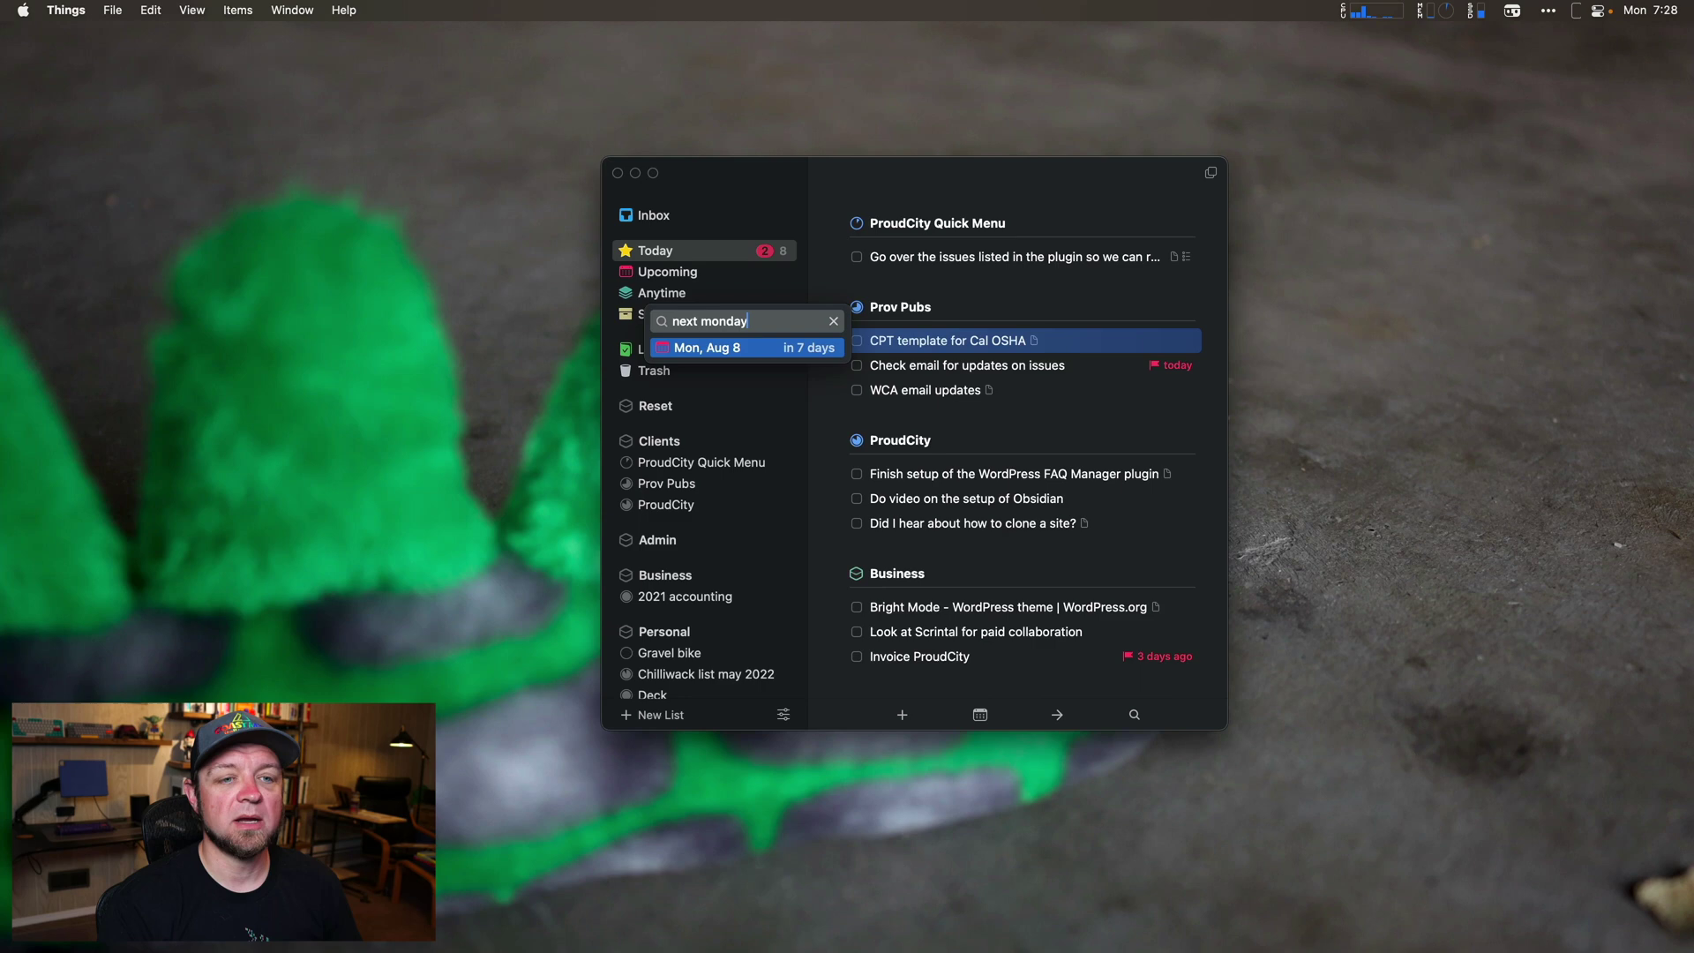
pyautogui.press('Return')
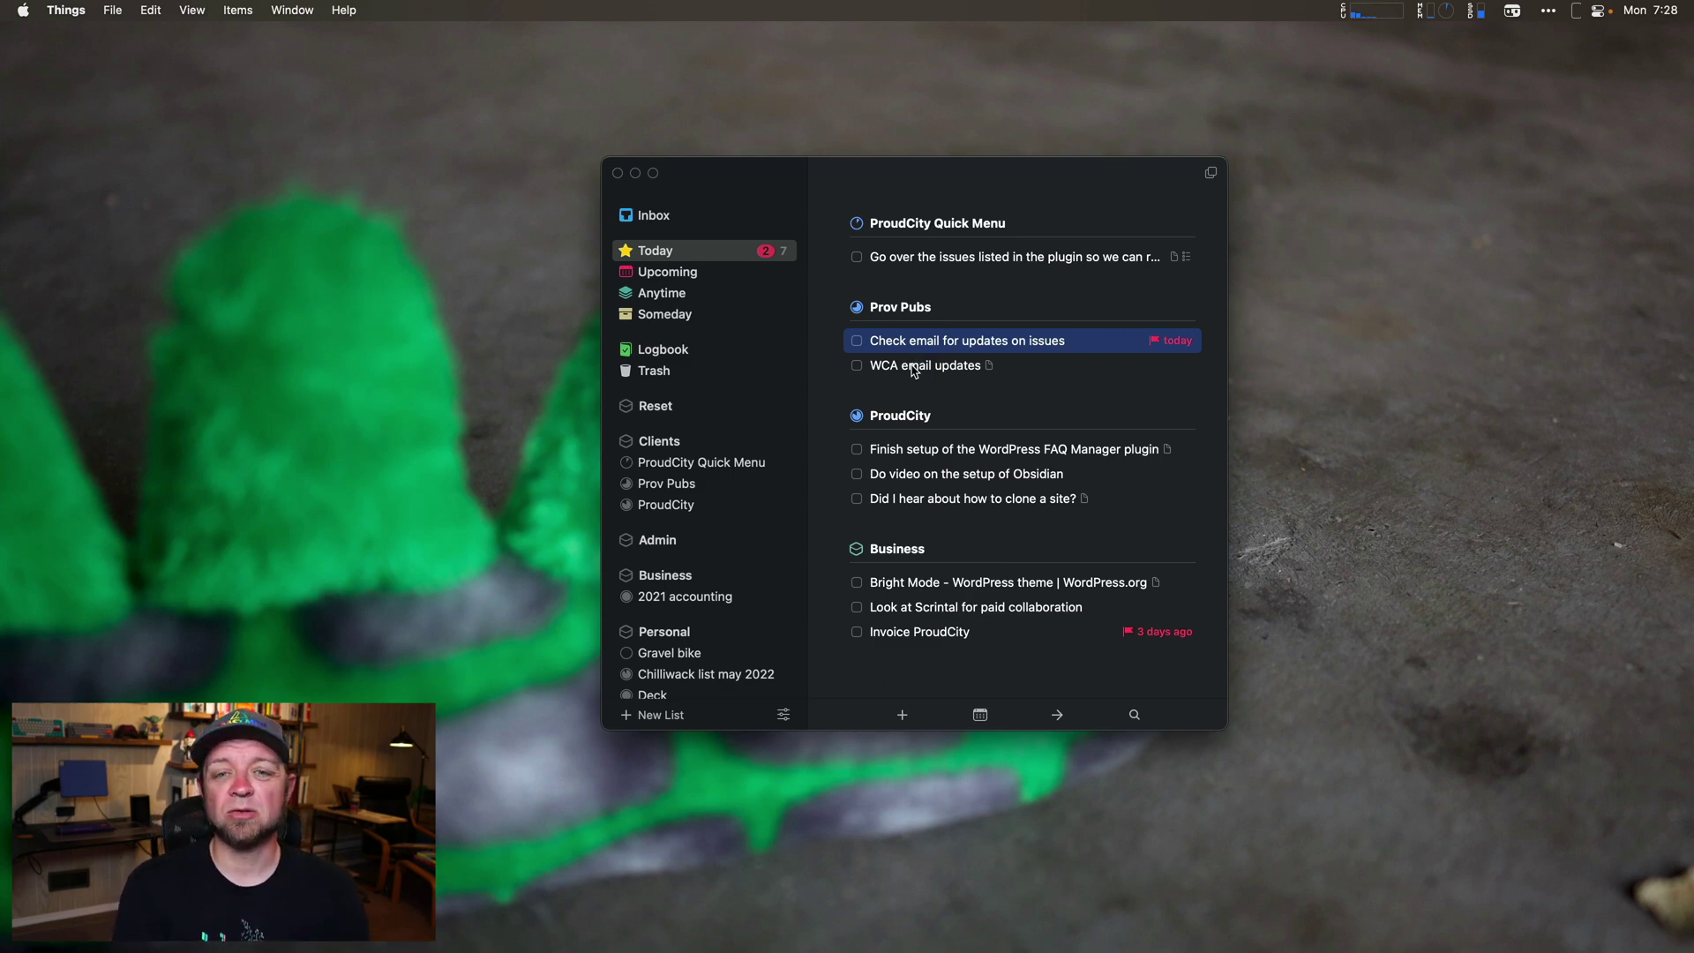
# - In the ProudCity Quick Menu project, complete the new-menu saving and enqueue-check to-dos
pyautogui.scroll(-1, 968, 437)
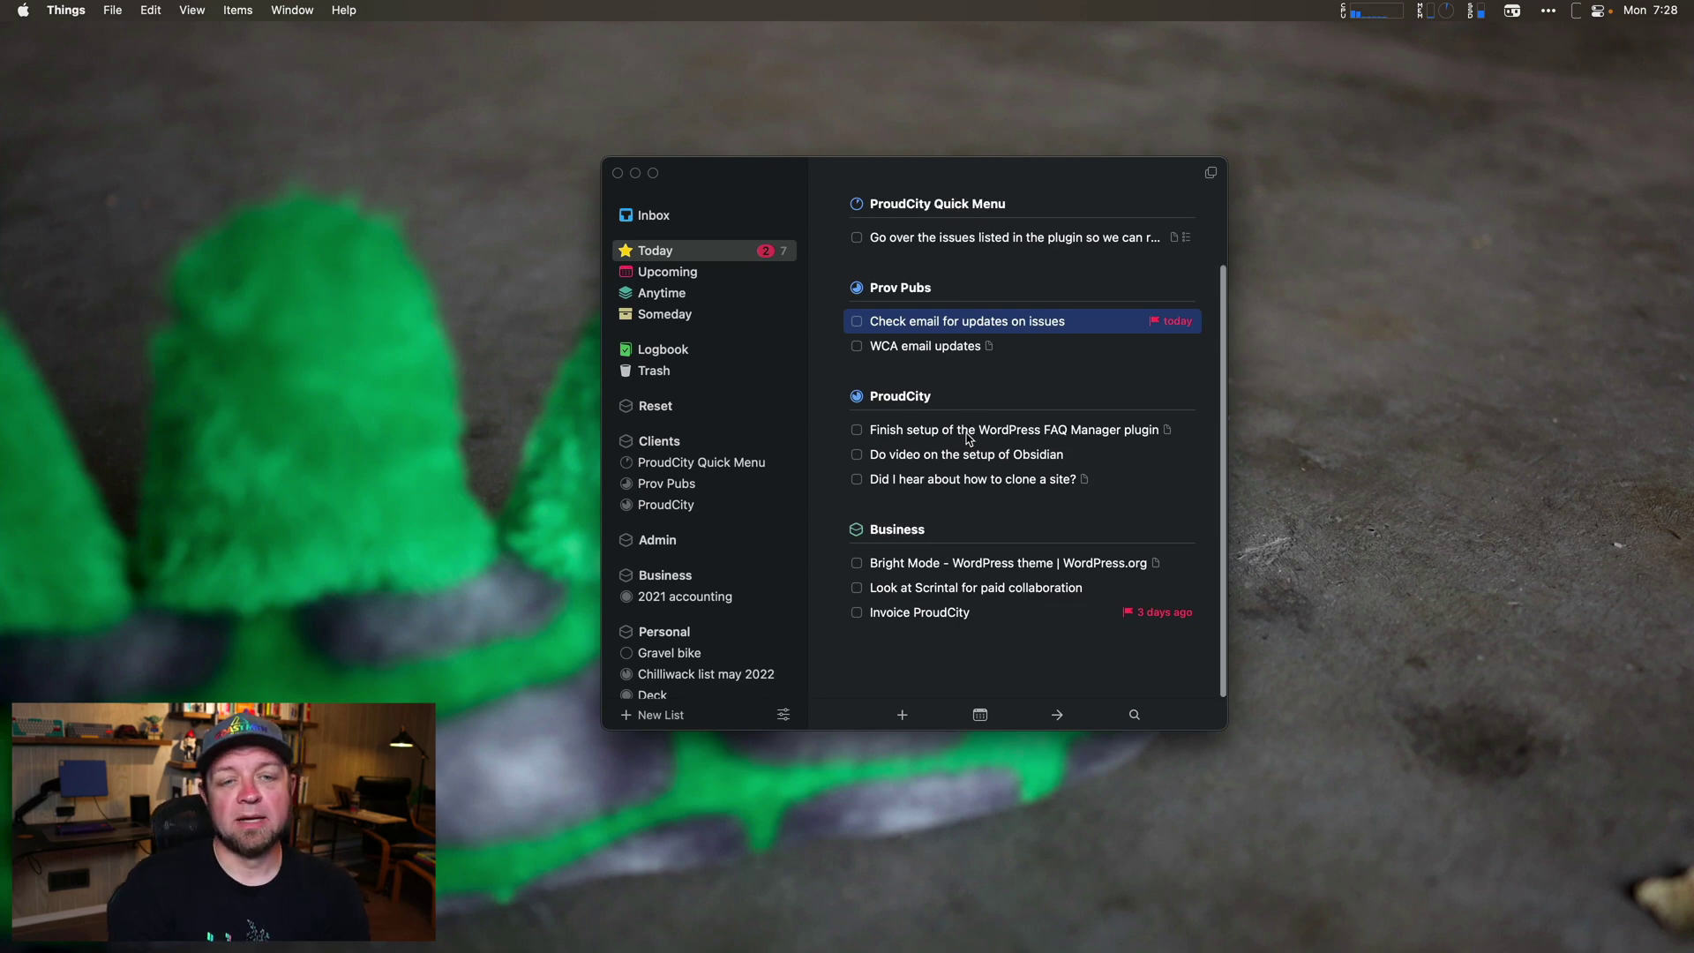
pyautogui.click(993, 210)
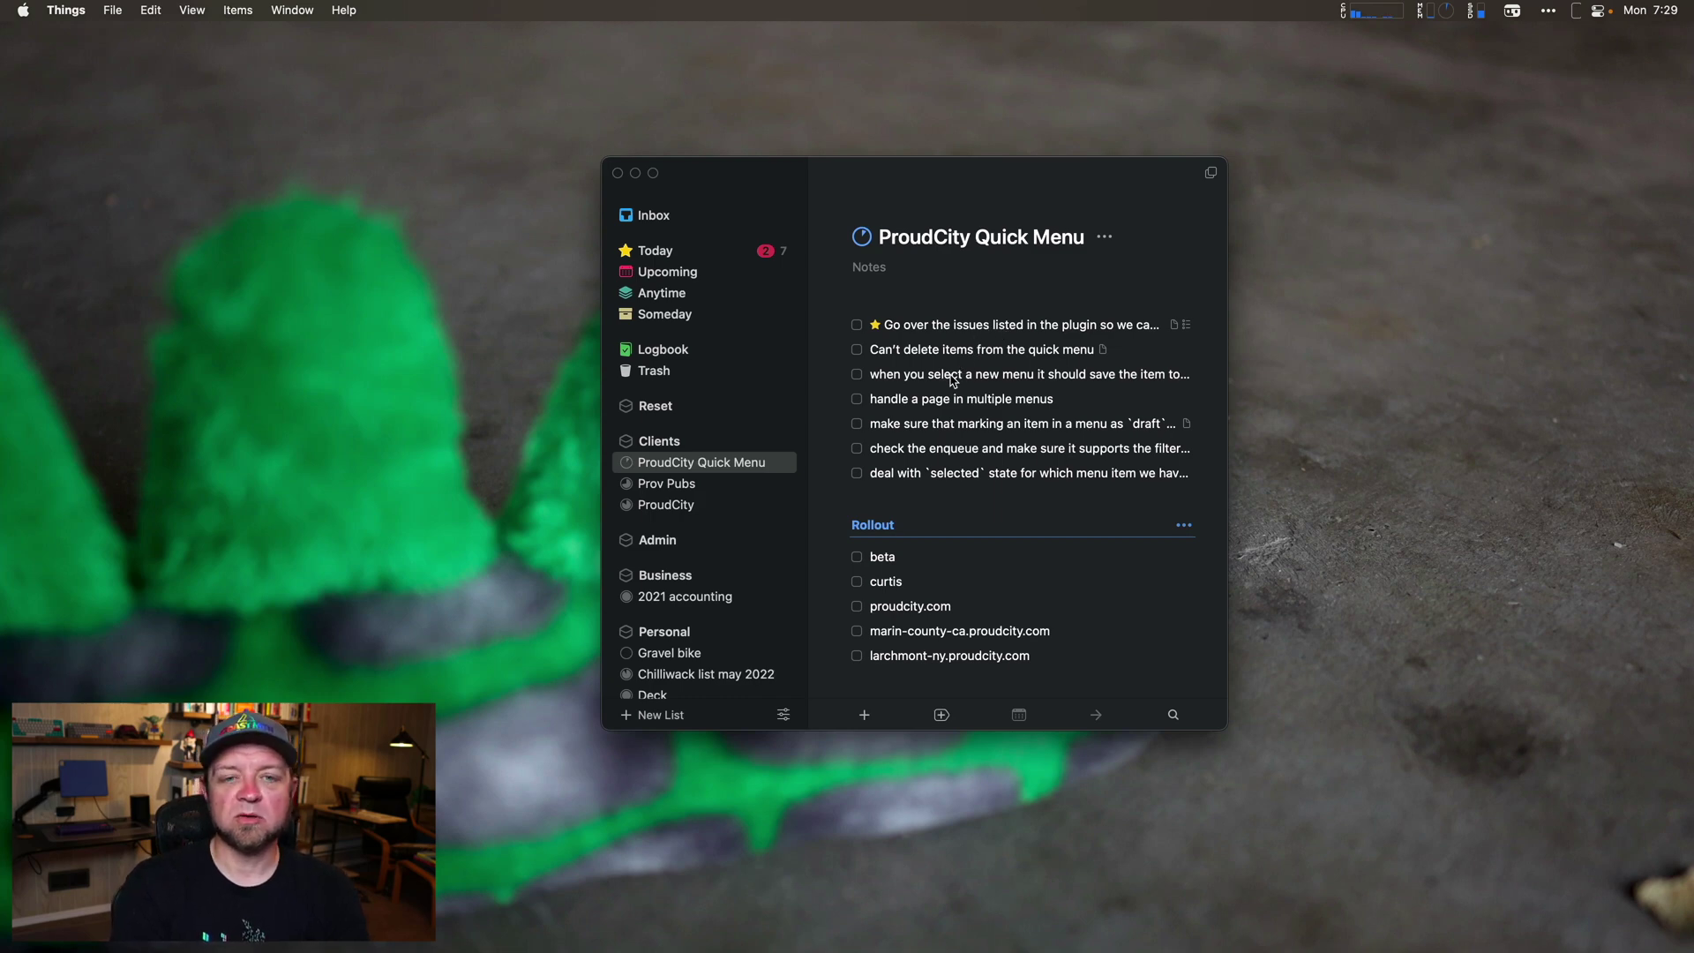
pyautogui.click(856, 374)
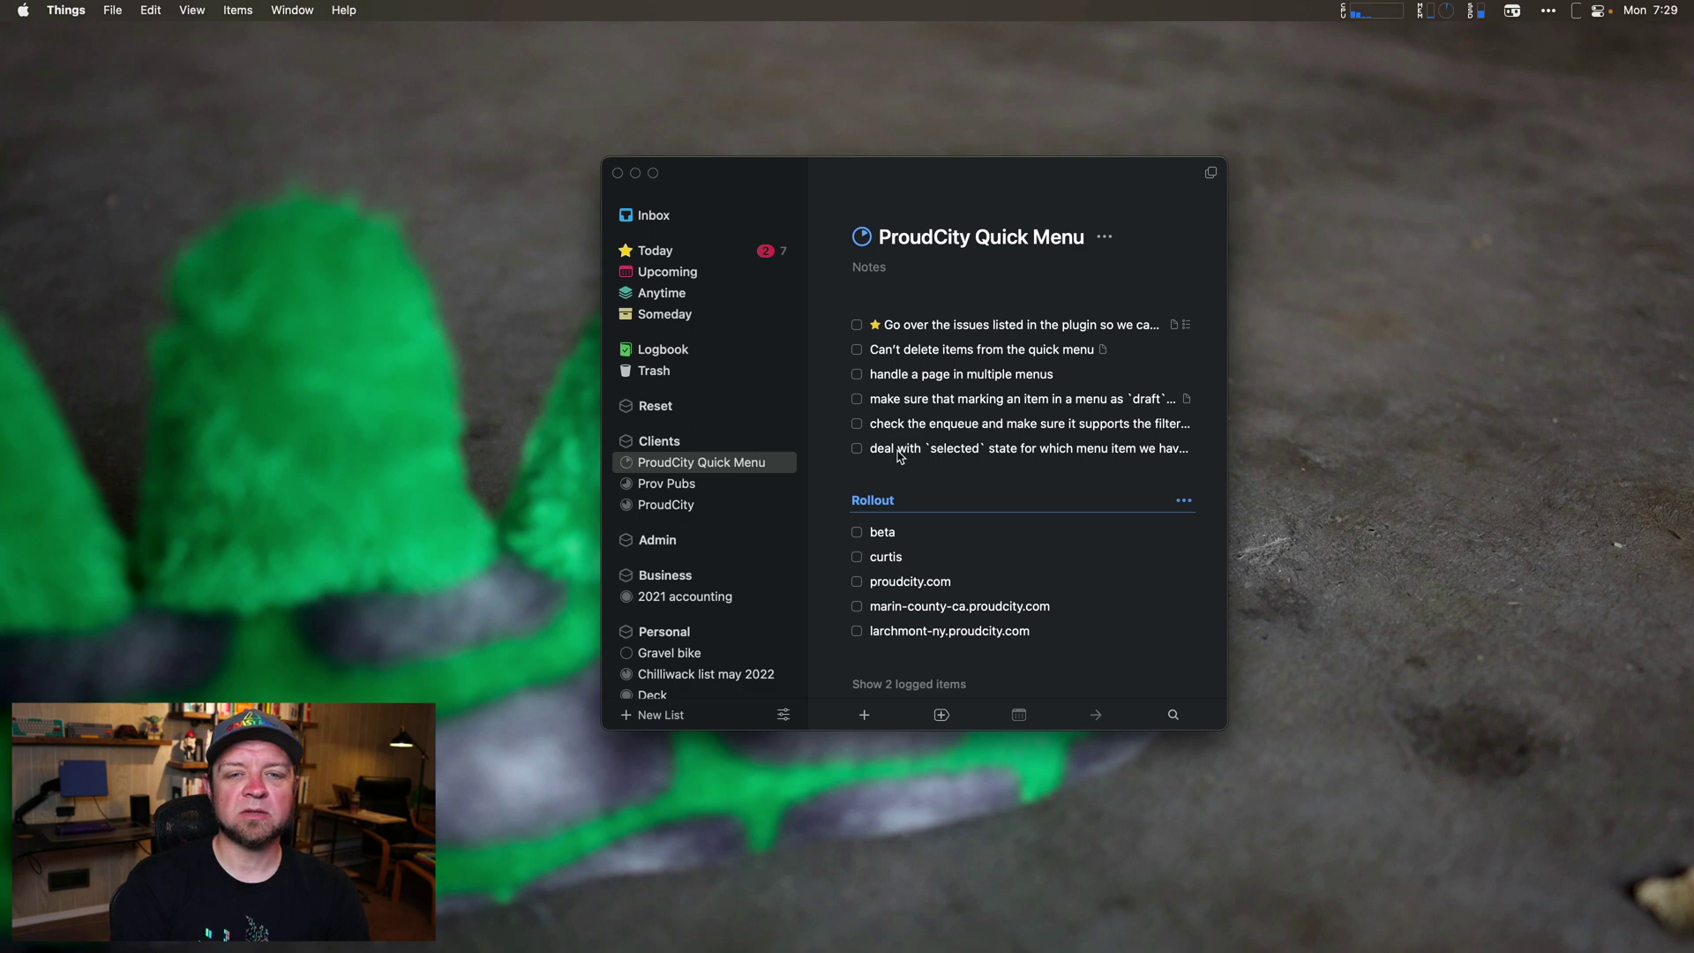
pyautogui.click(856, 425)
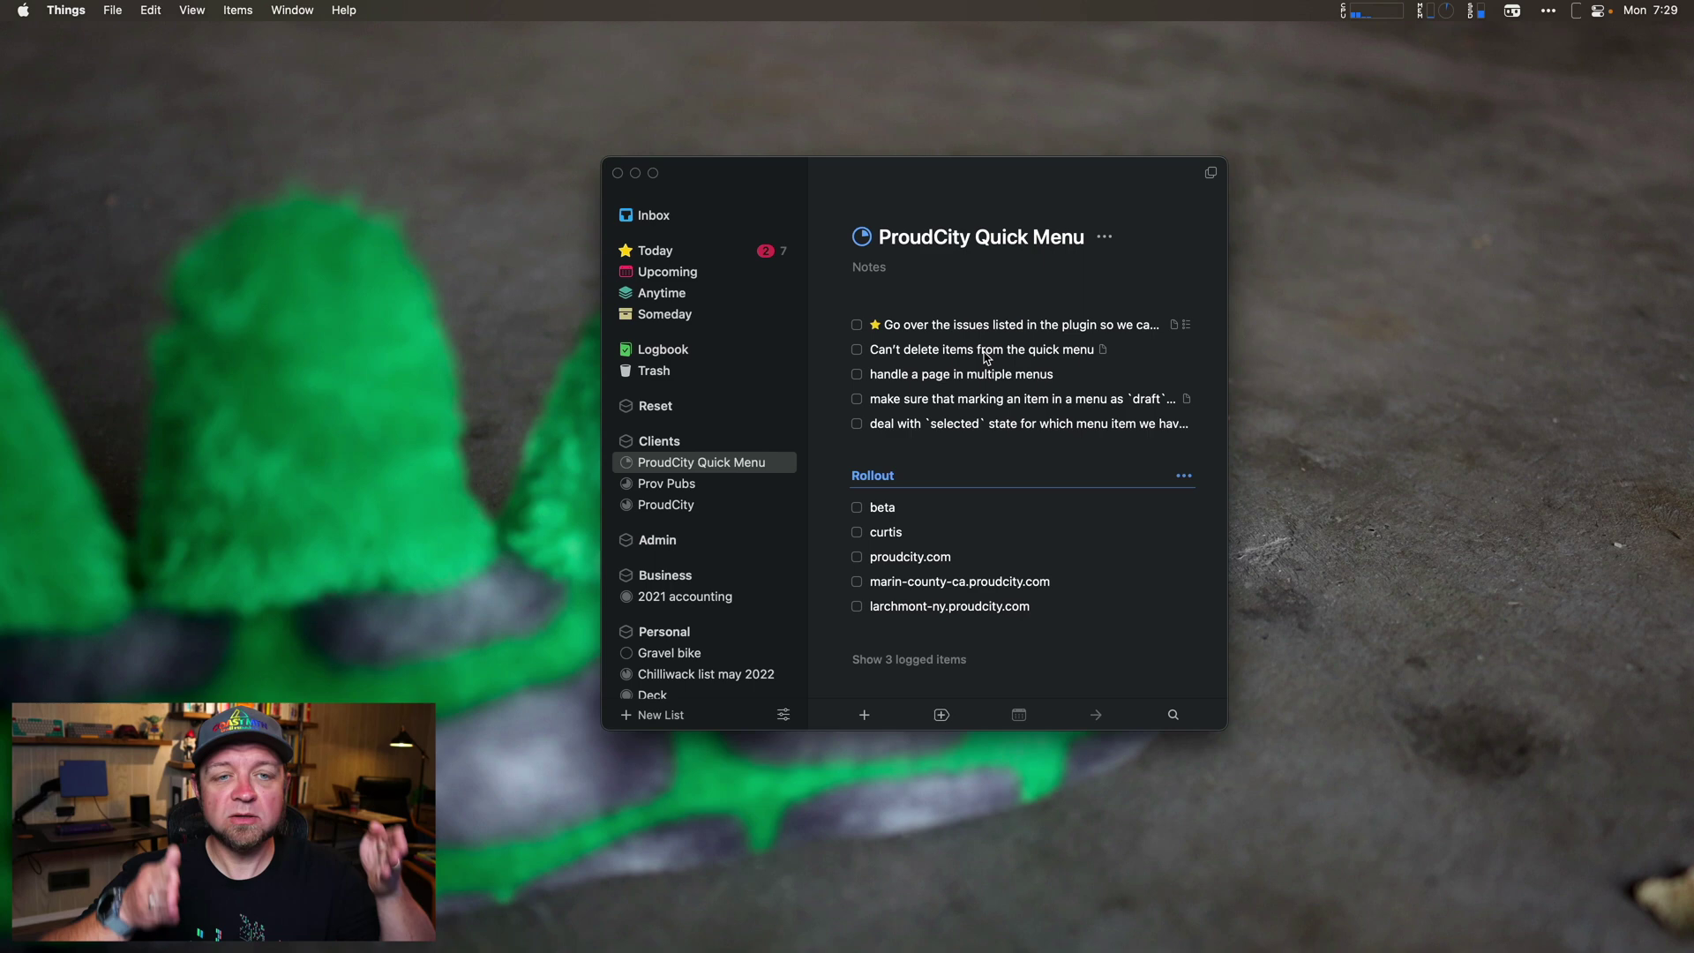
# - Open the 'Can't delete items' to-do, then the draft-marking to-do to see its GitHub issue link
pyautogui.click(1105, 353)
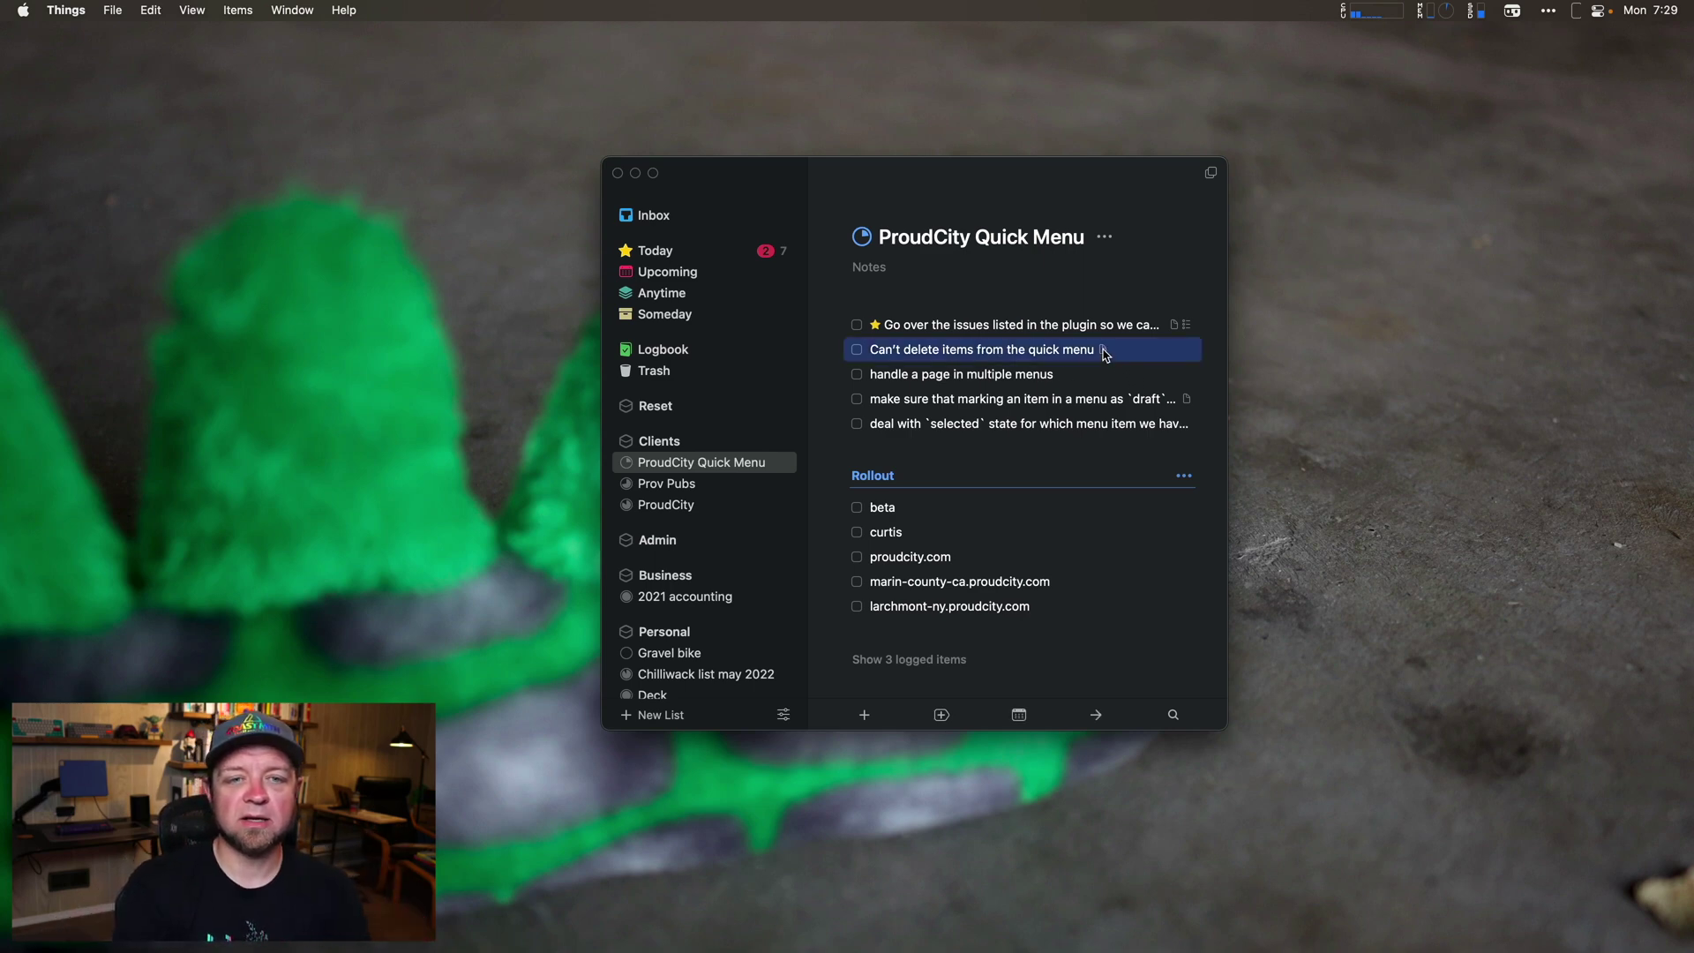
pyautogui.doubleClick(1105, 353)
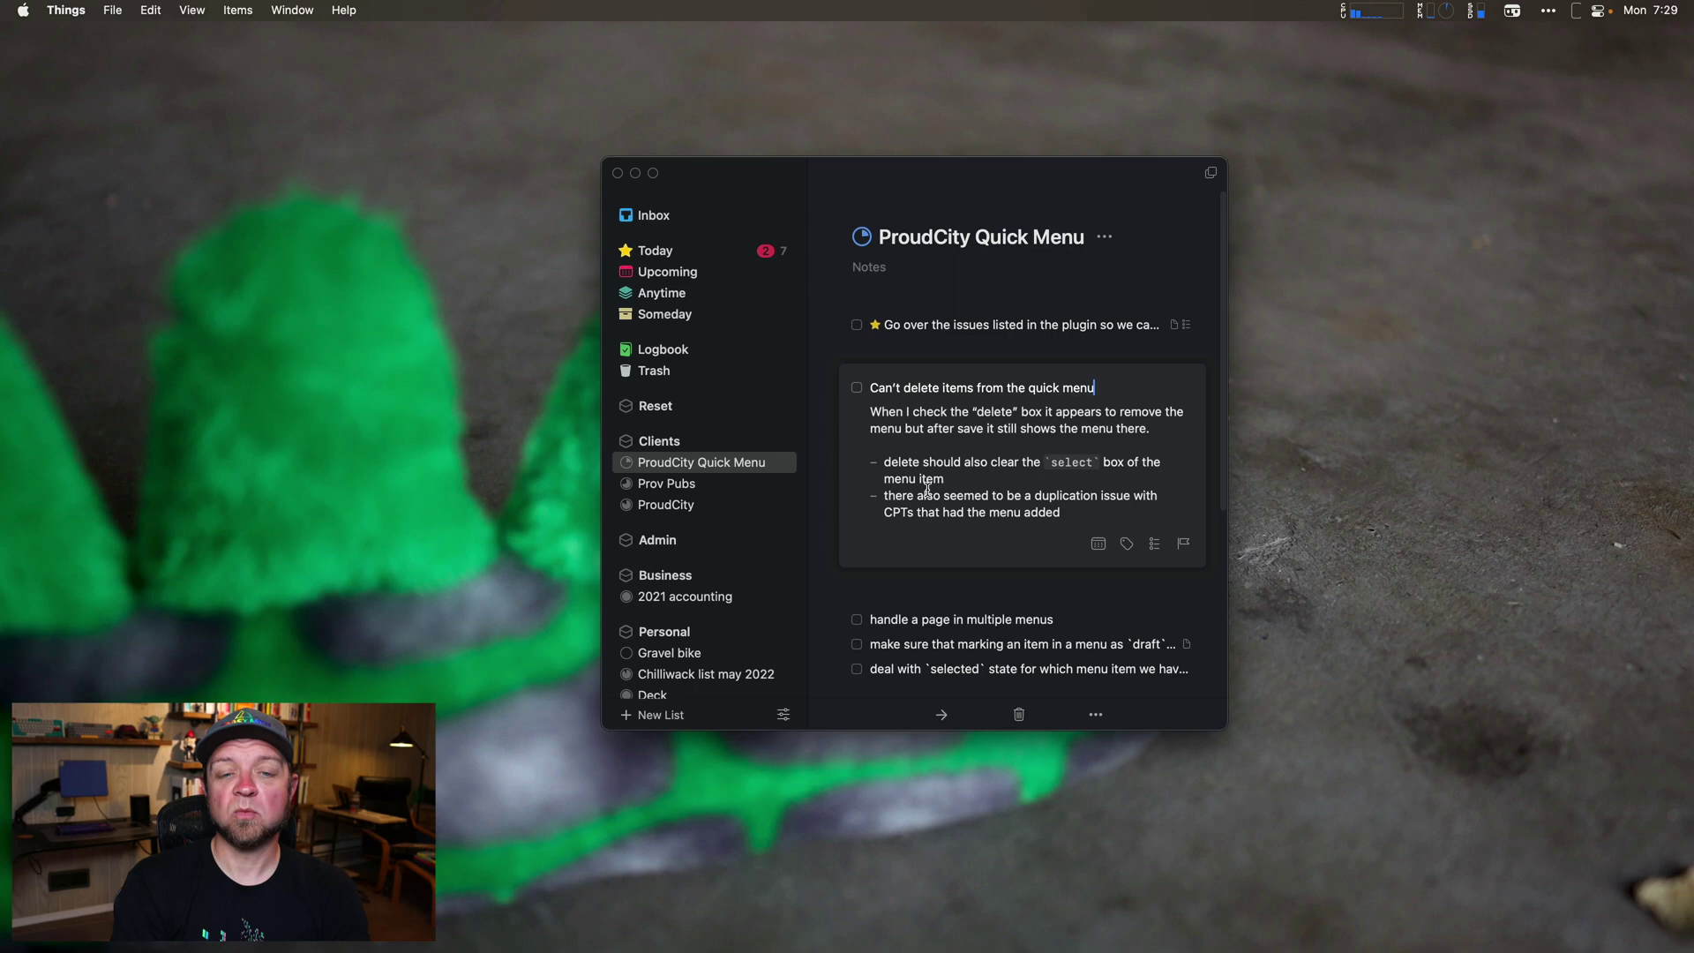
pyautogui.scroll(-3, 927, 488)
pyautogui.doubleClick(1188, 540)
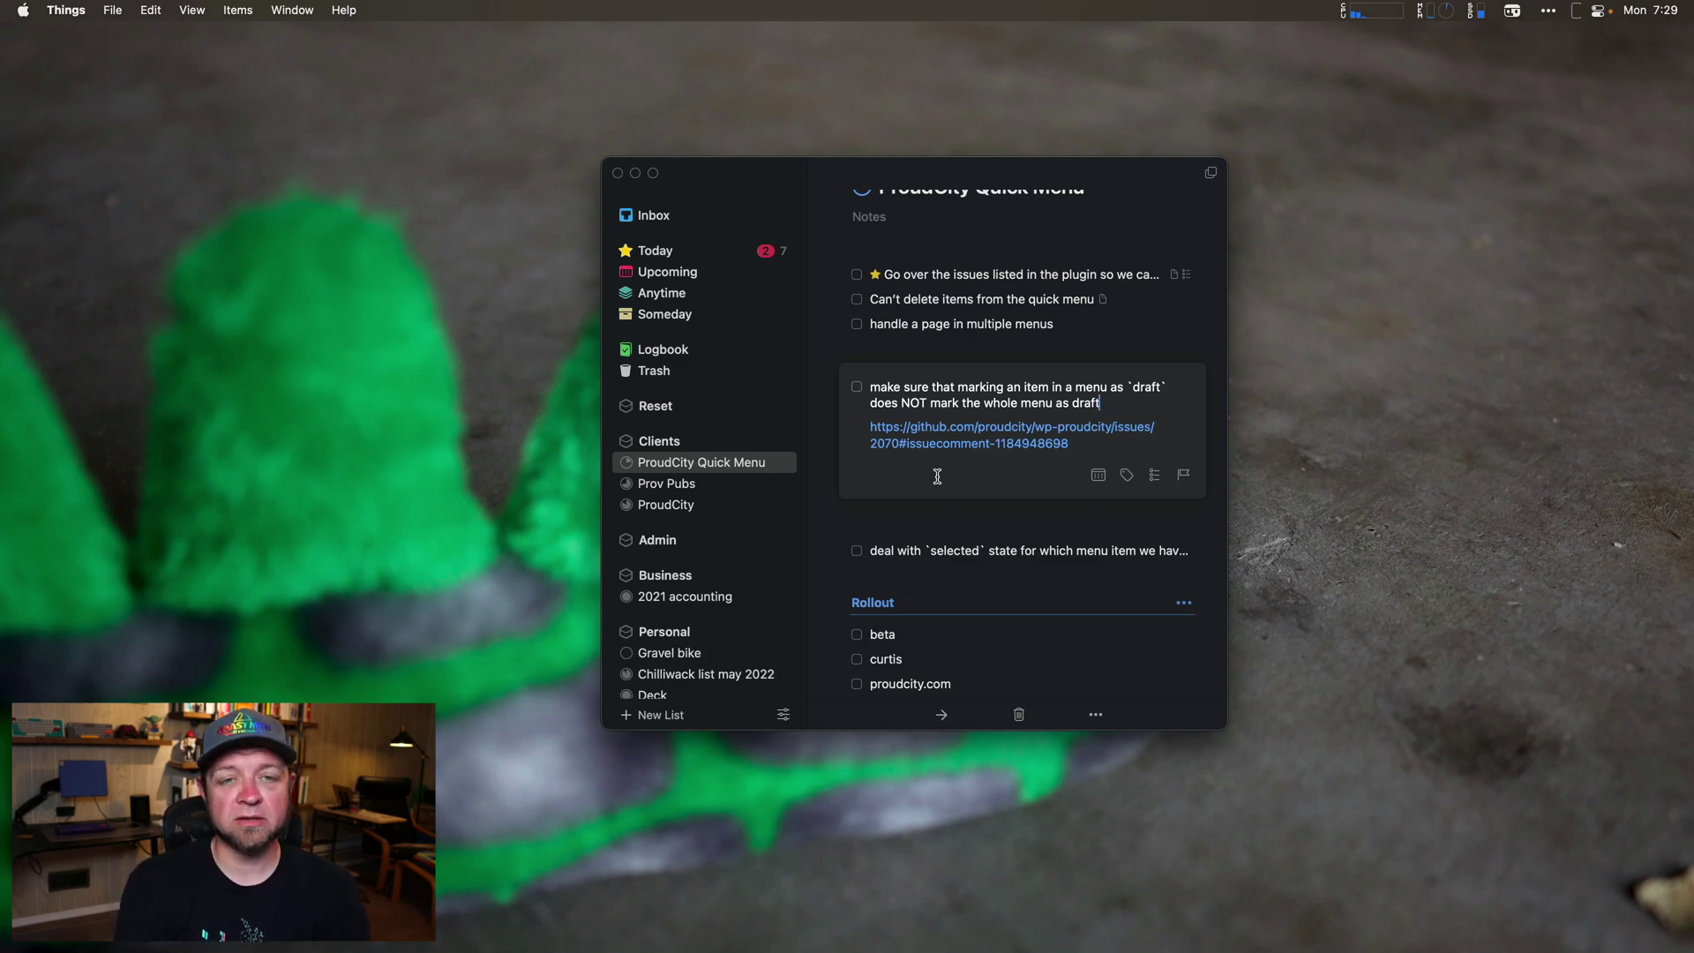
pyautogui.scroll(2, 1000, 399)
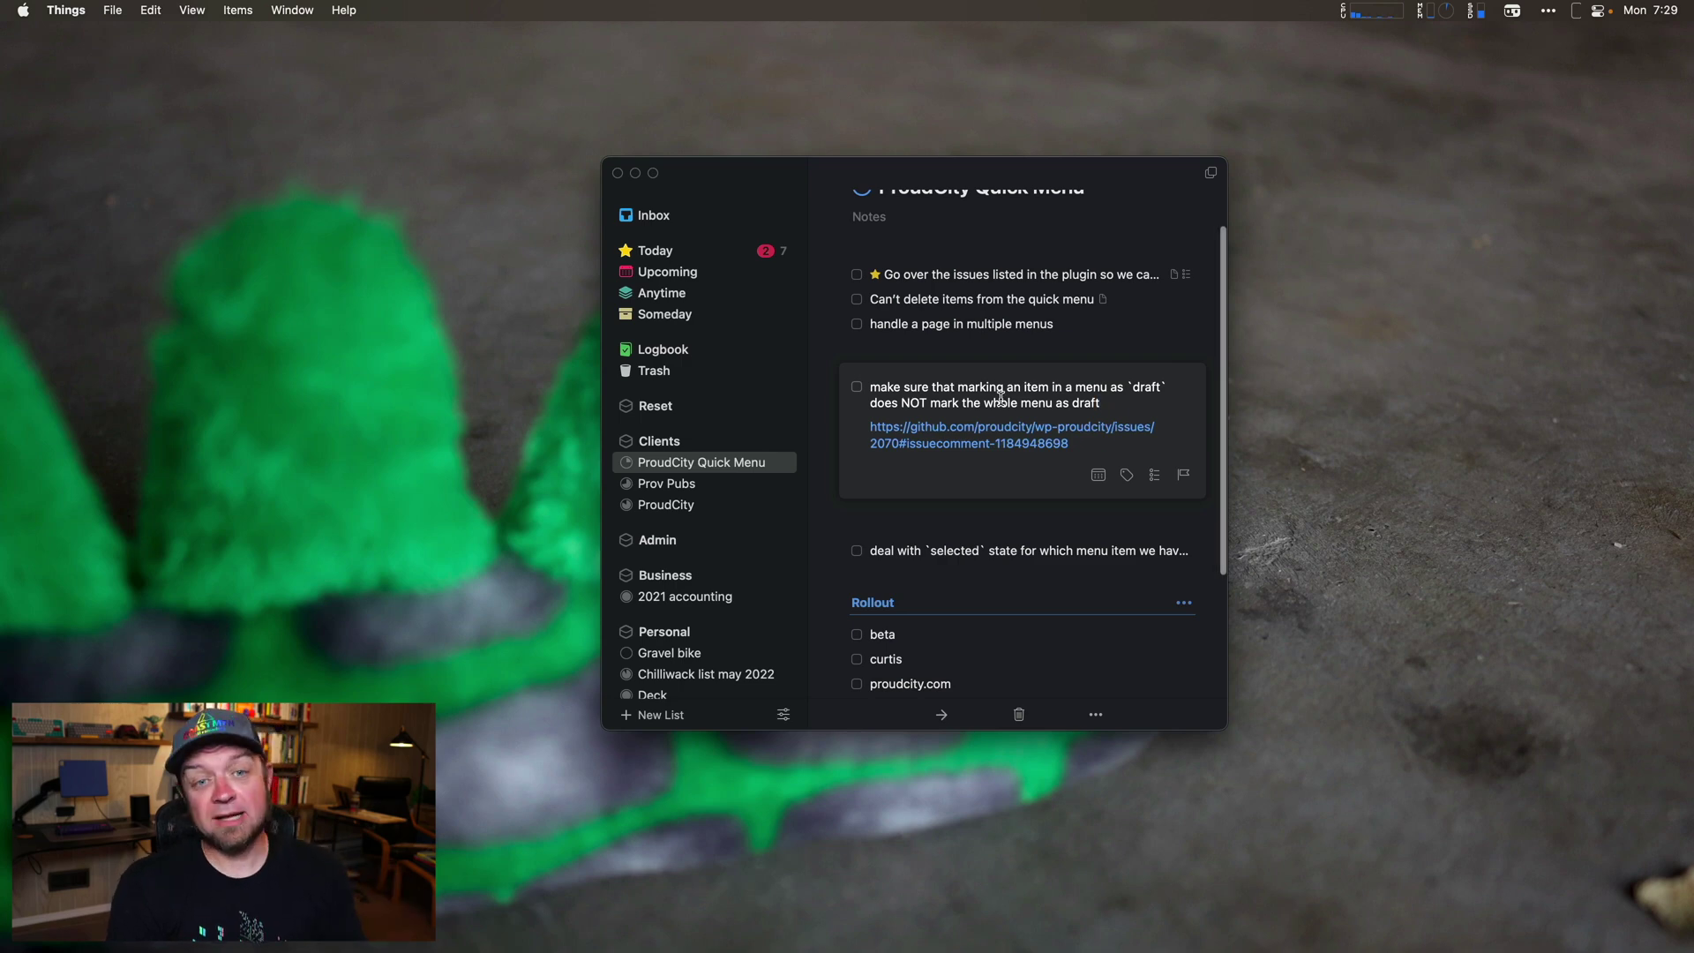
# - Back in Today, expand and collapse the WCA email updates to-do's notes
pyautogui.click(687, 249)
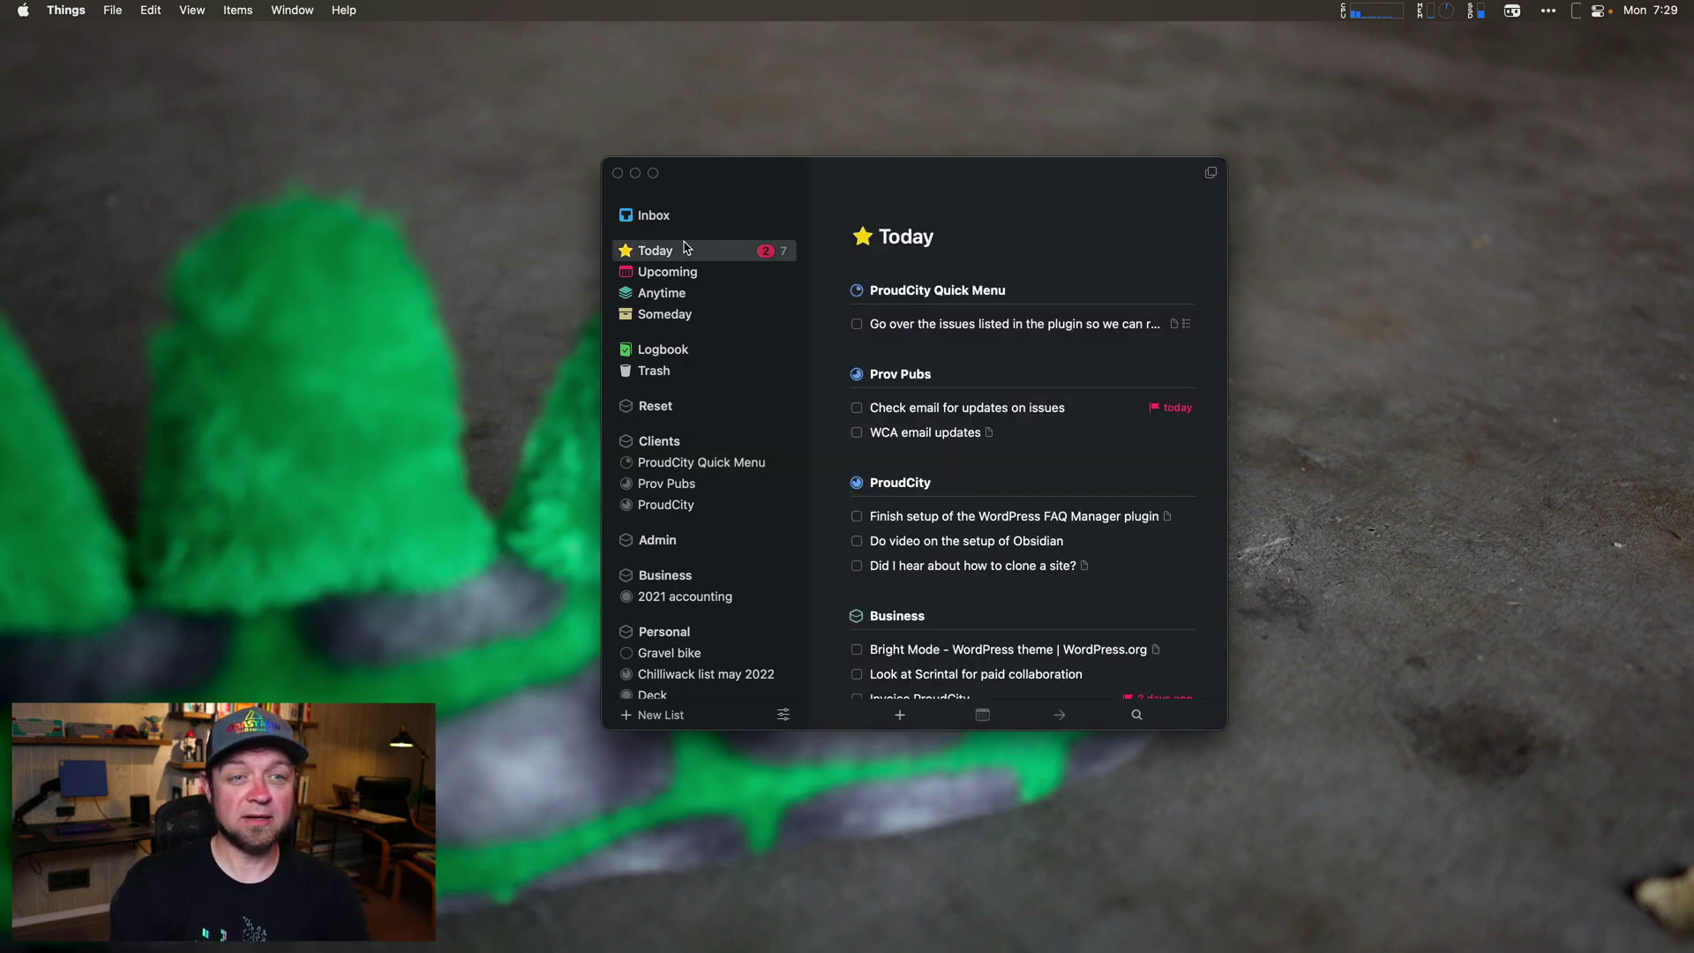
pyautogui.click(992, 440)
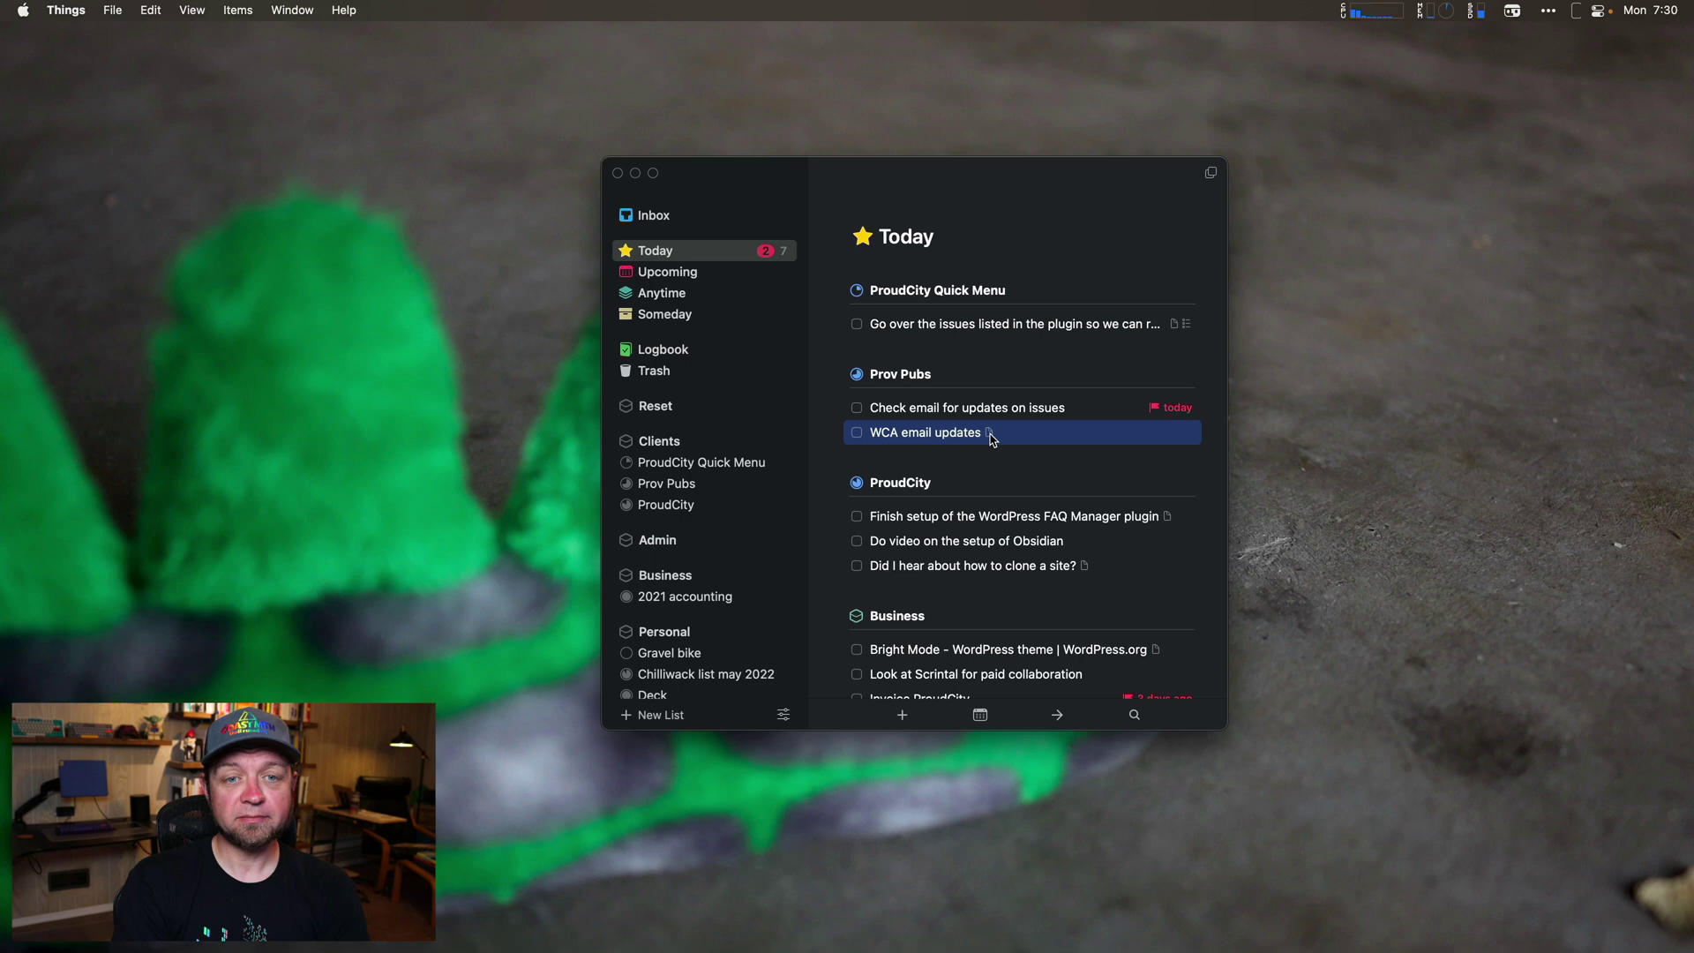
pyautogui.doubleClick(992, 440)
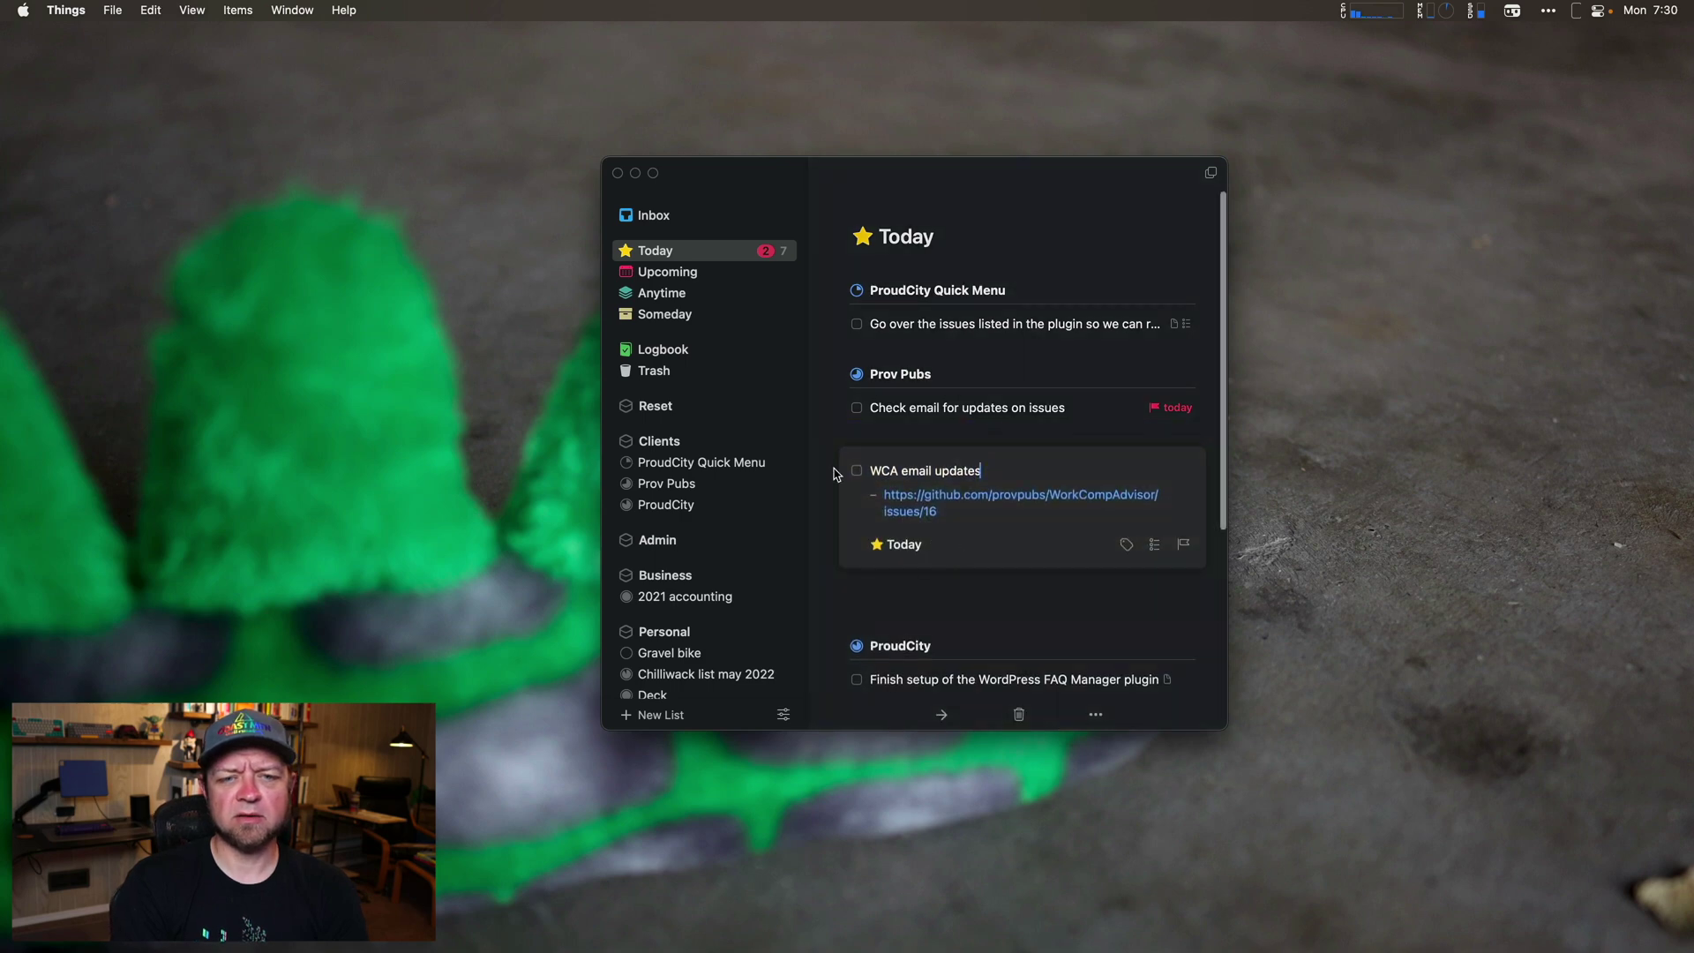
pyautogui.click(815, 416)
# - Read and close the notes of the WordPress FAQ Manager plugin to-do
pyautogui.scroll(-3, 1172, 434)
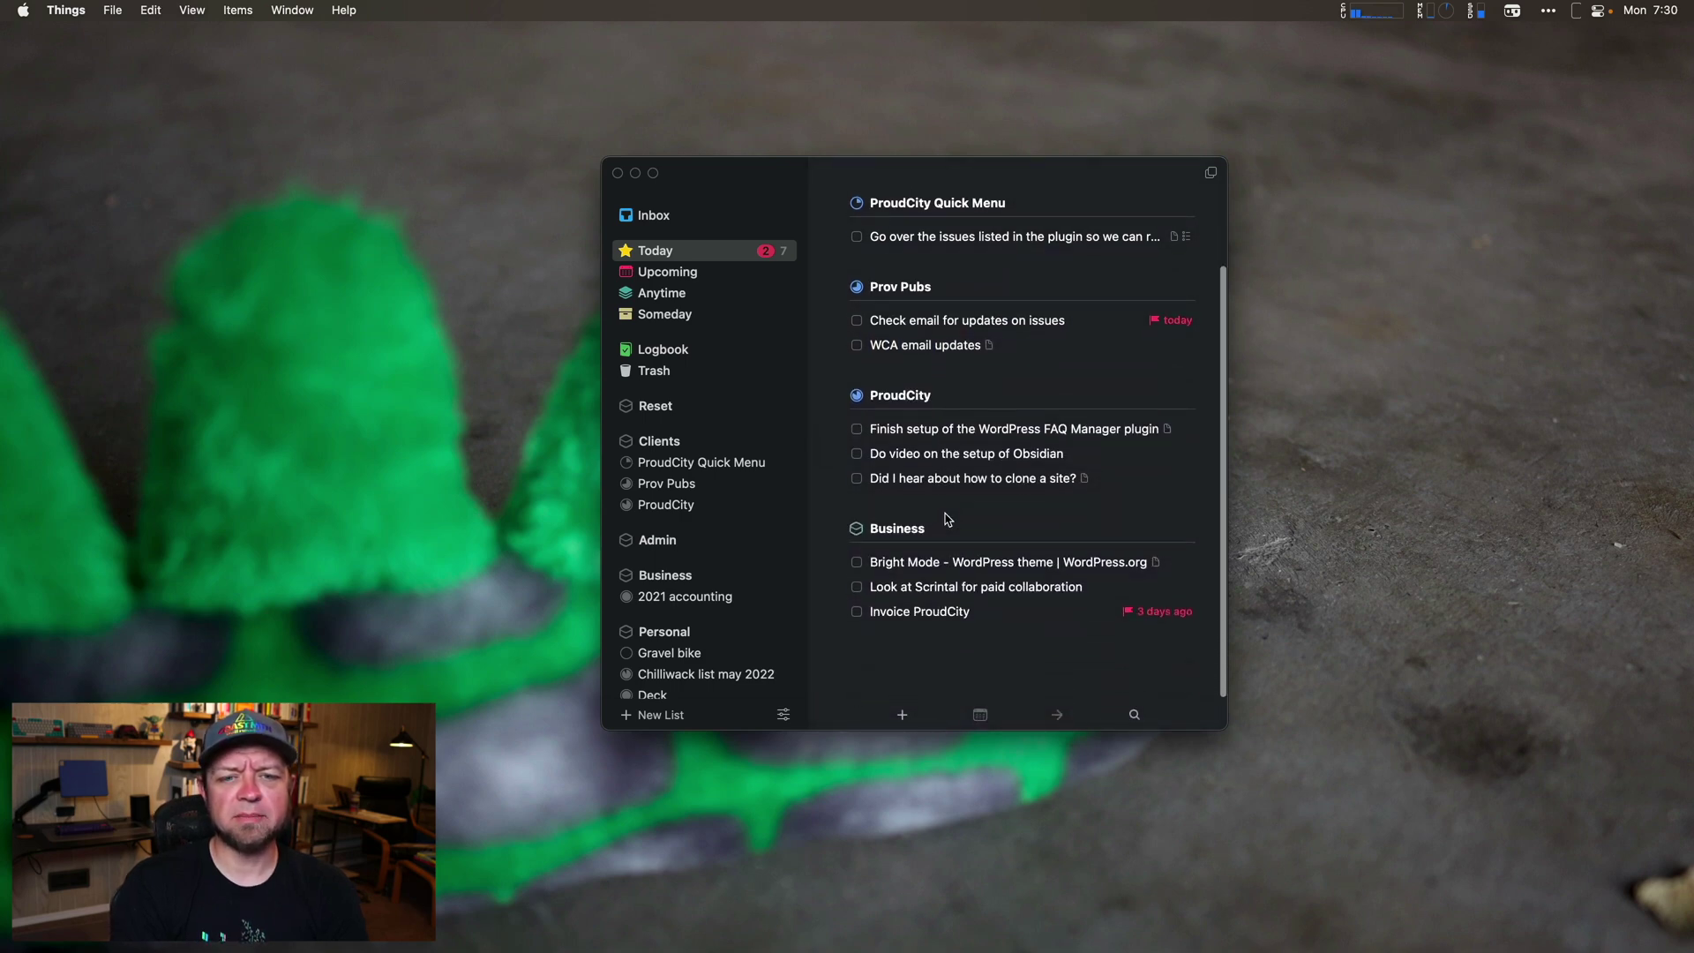
pyautogui.click(1170, 430)
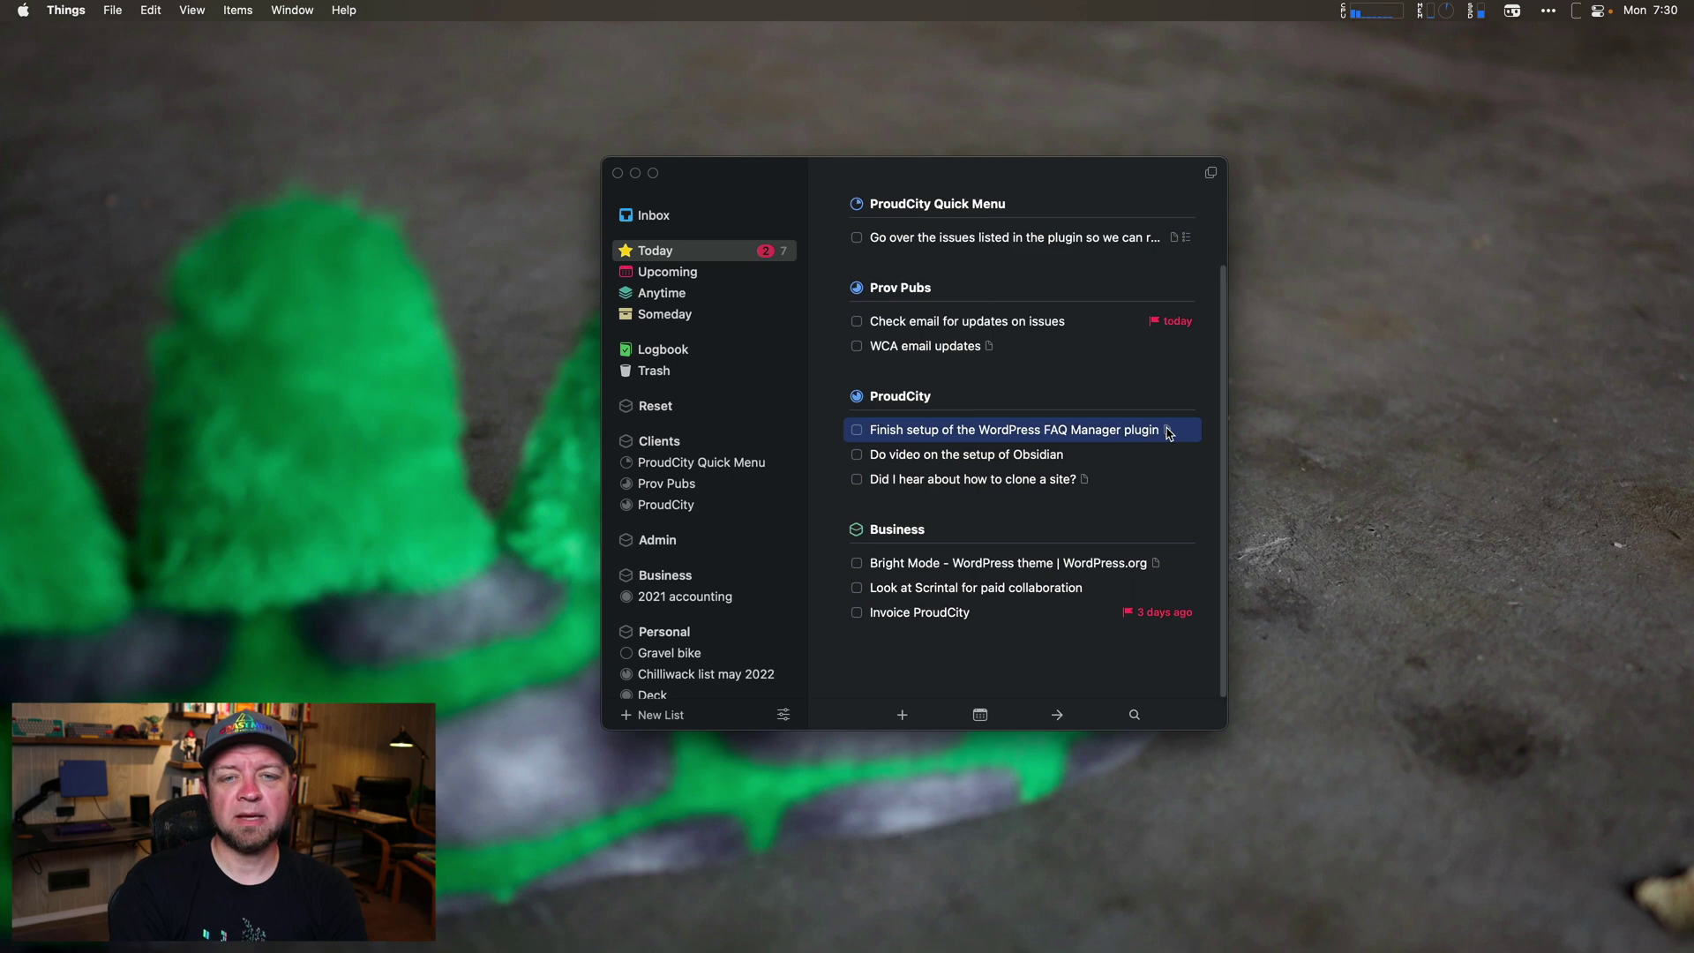
pyautogui.doubleClick(1170, 431)
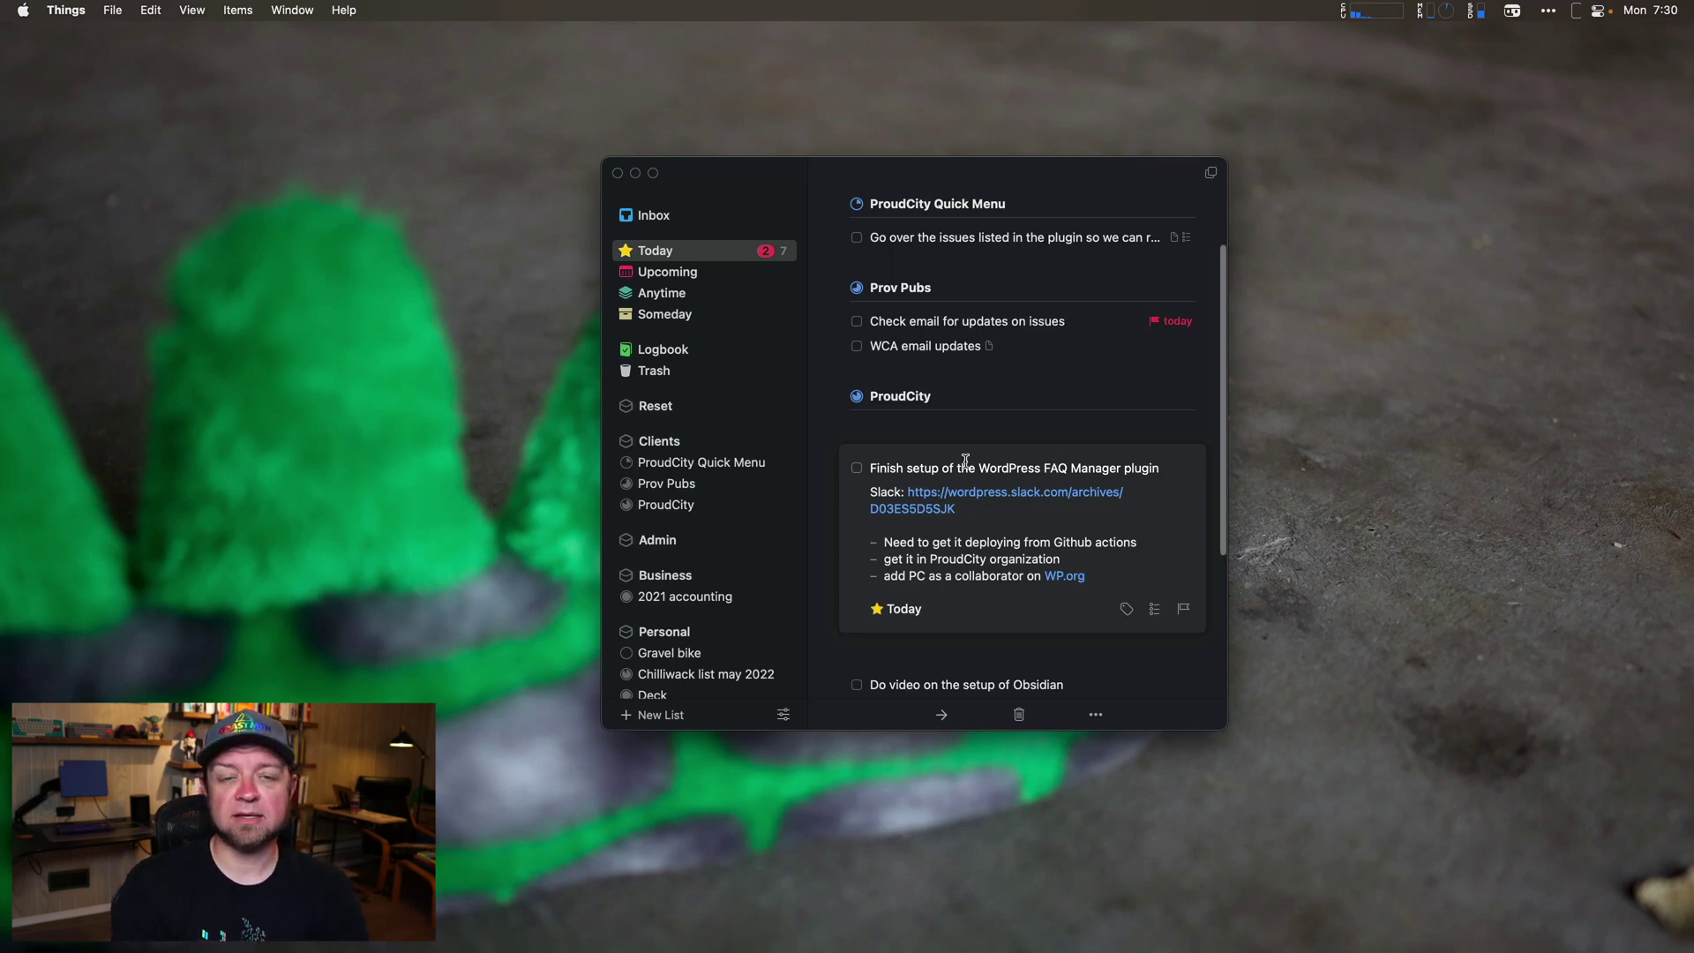
pyautogui.click(898, 431)
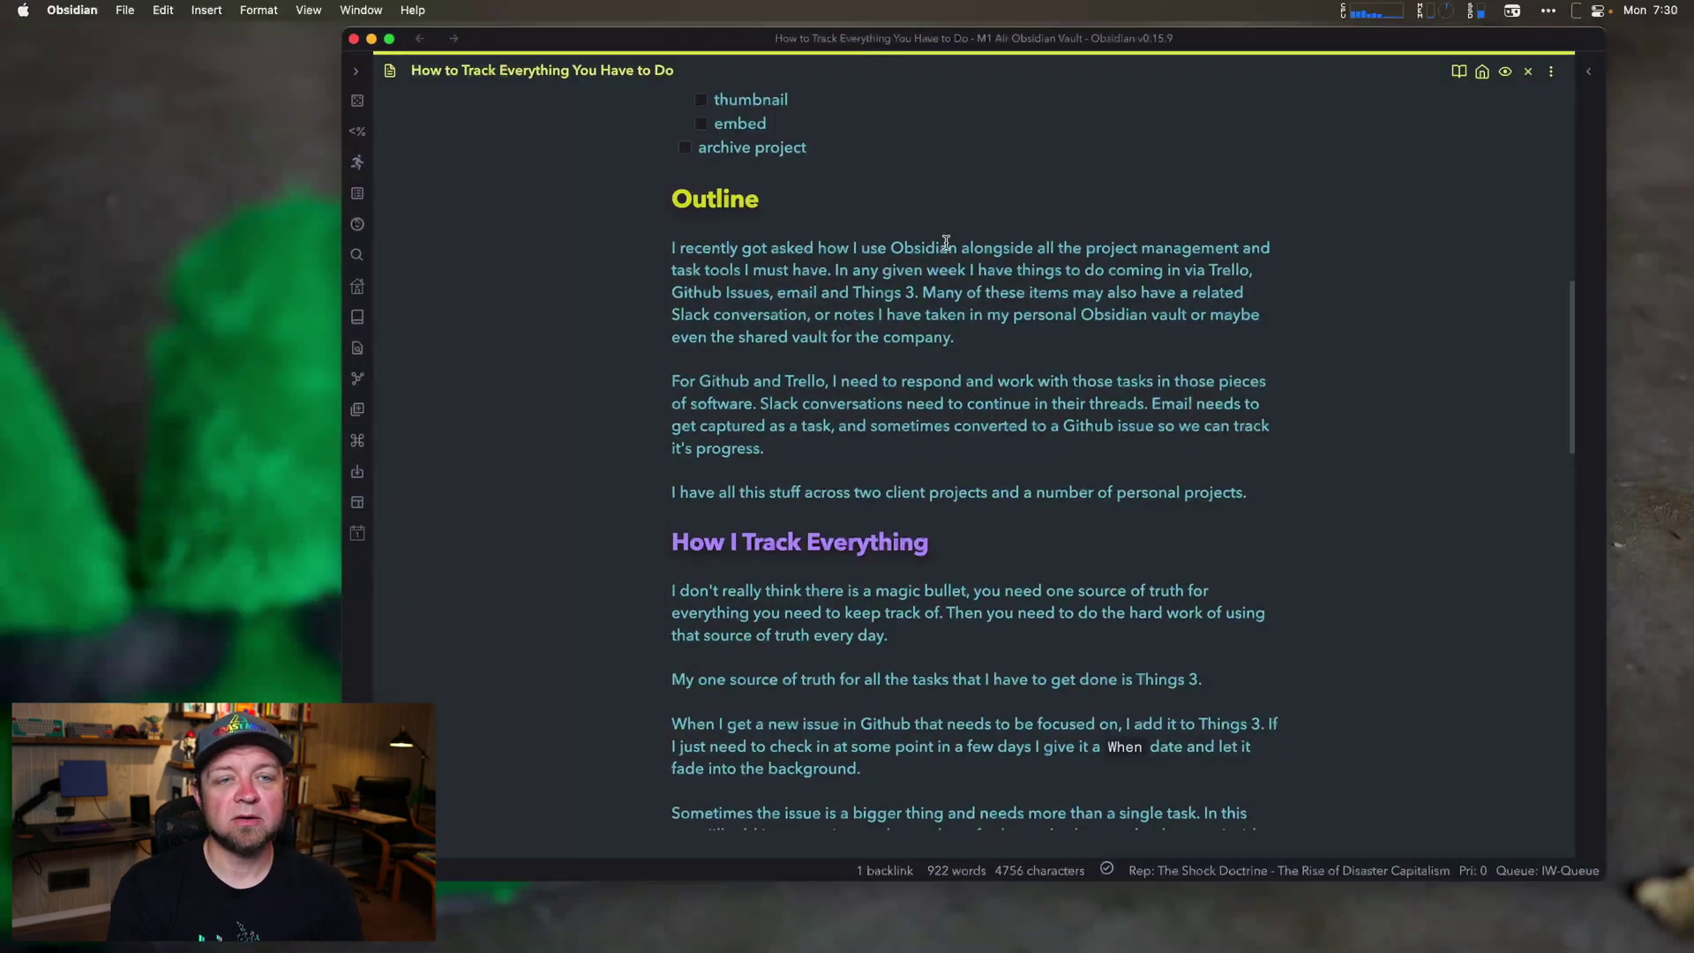
# - Open the More options menu for the 'How to Track Everything You Have to Do' note
pyautogui.click(1551, 76)
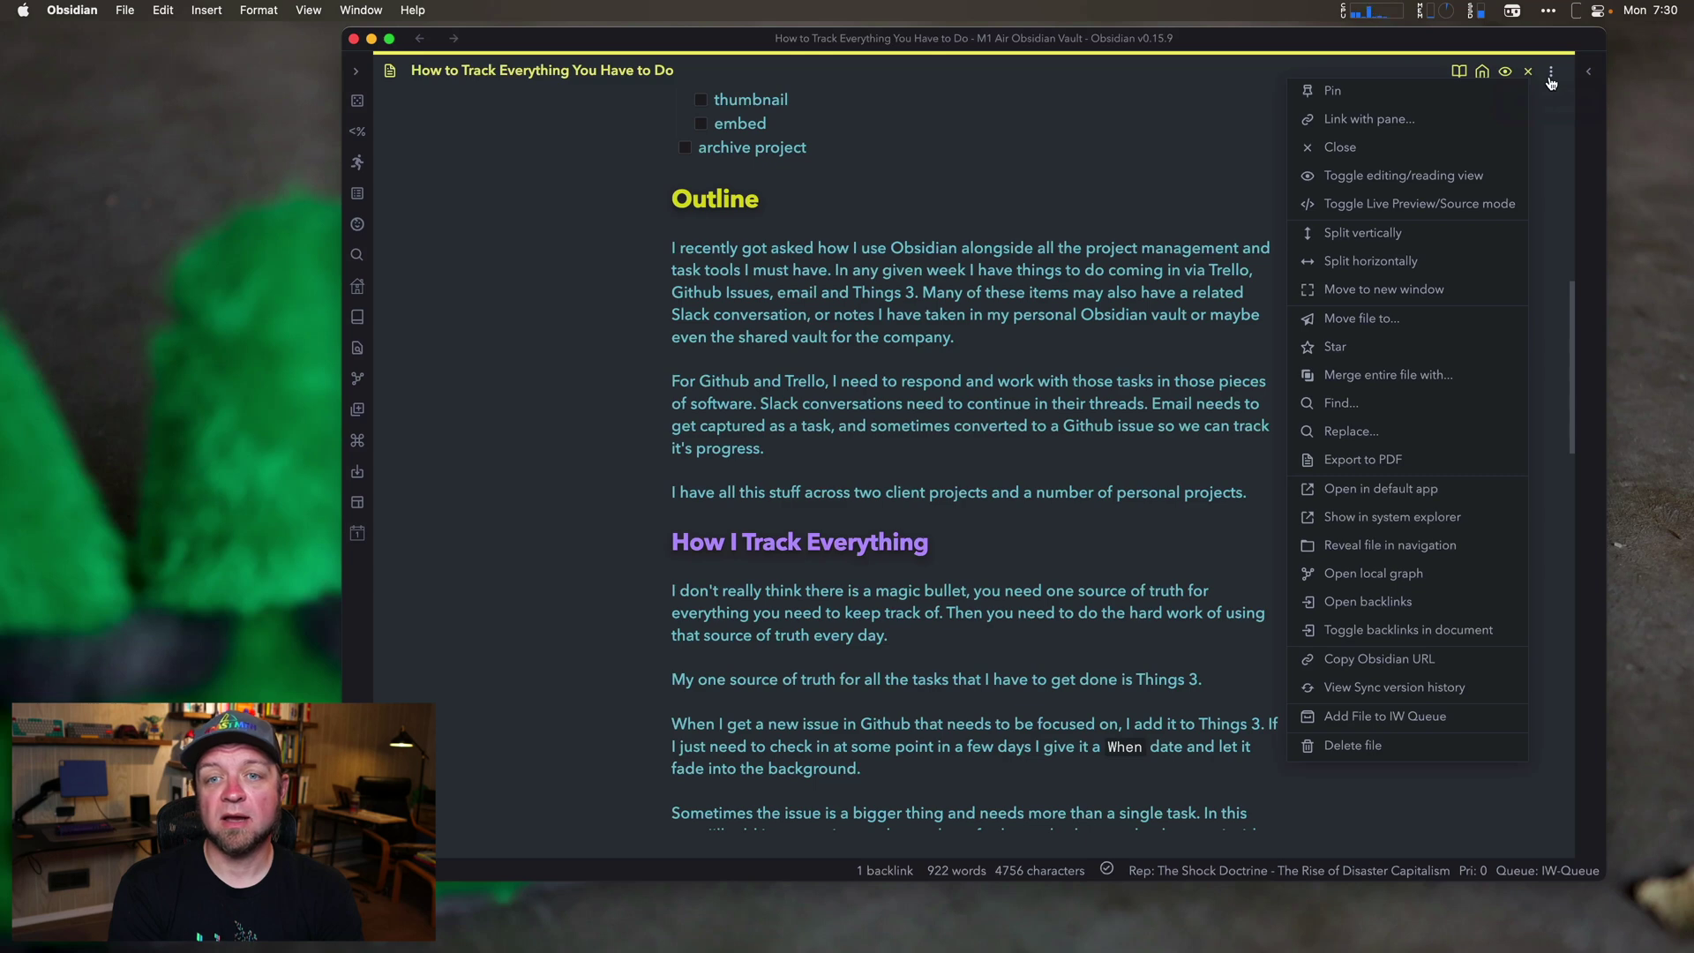